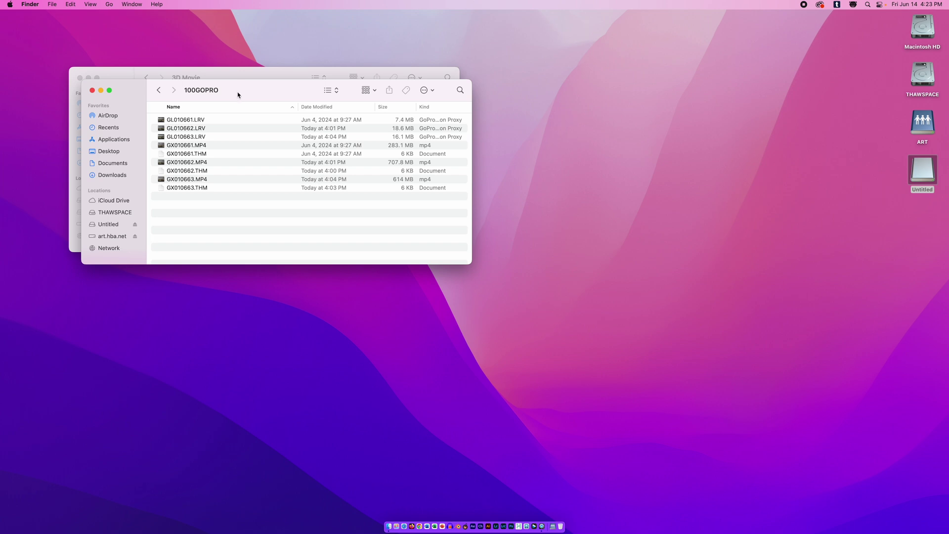
Step: Copy GX010663.MP4 from the 100GOPRO folder into the 3D Movie folder and rename the copy Left
left_click(589, 224)
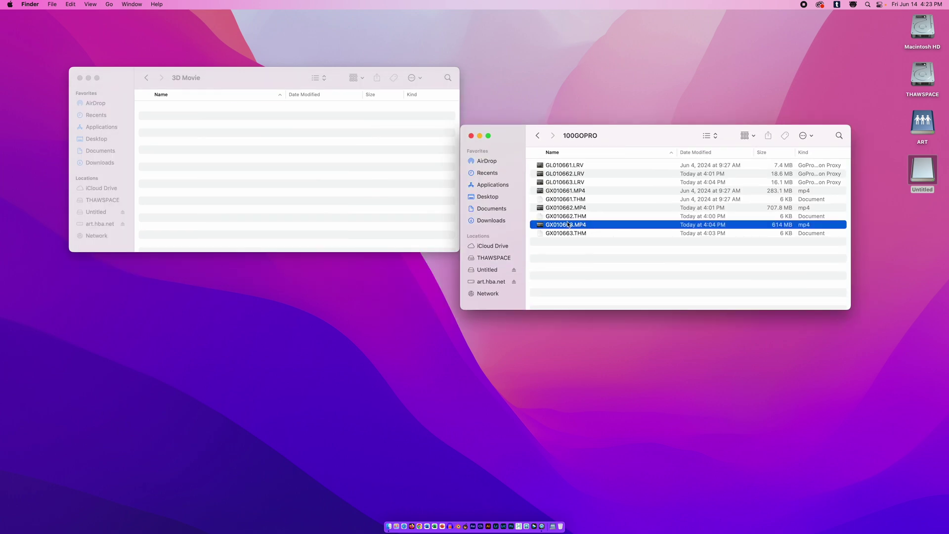
left_click_drag(591, 226, 274, 143)
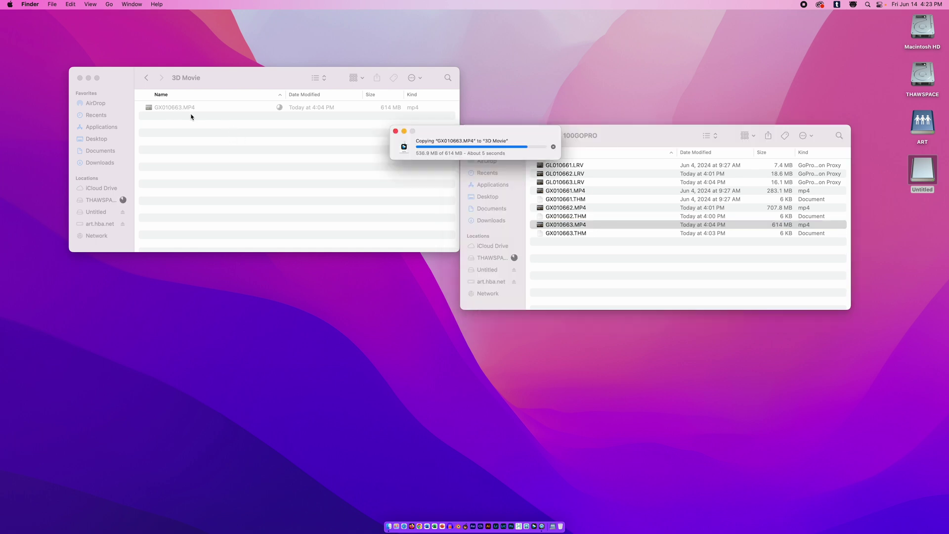
left_click(185, 111)
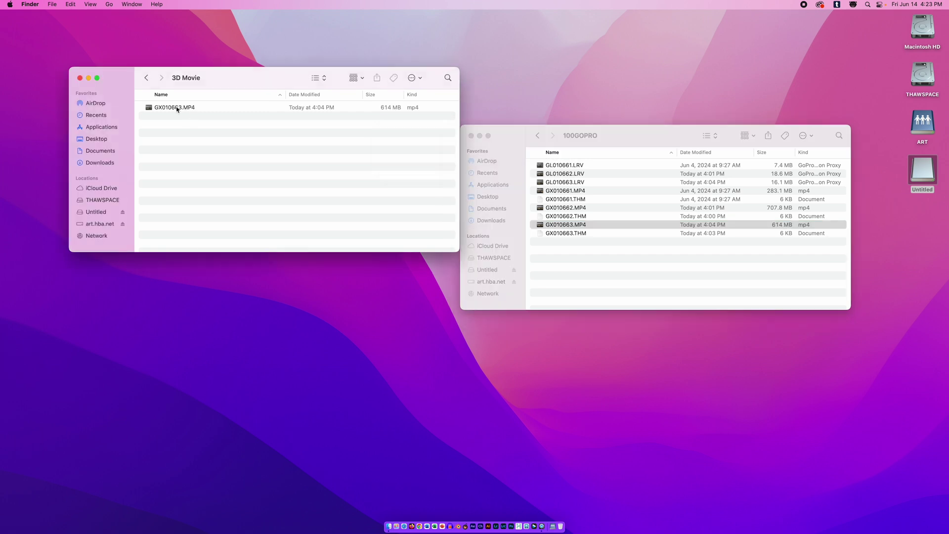
left_click(177, 108)
left_click(177, 108)
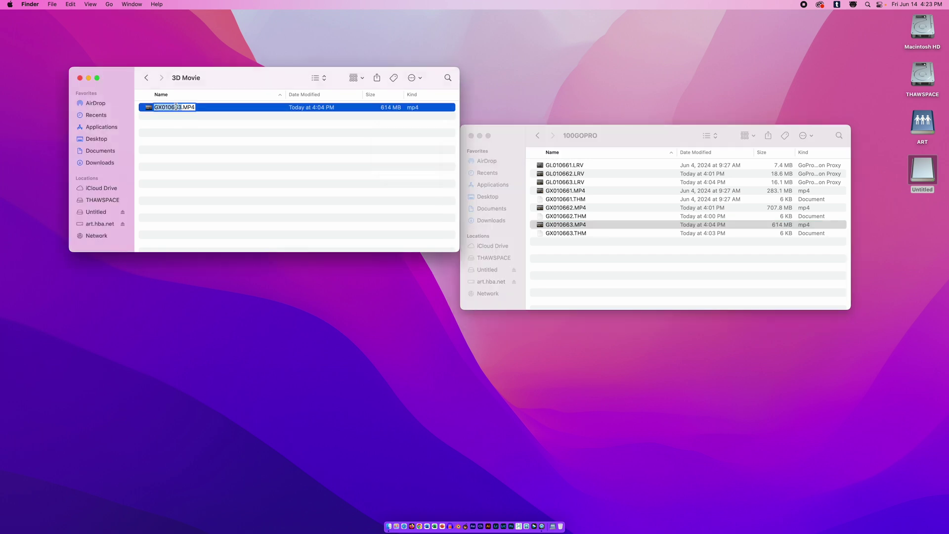
type("Left")
key("Return")
left_click(615, 267)
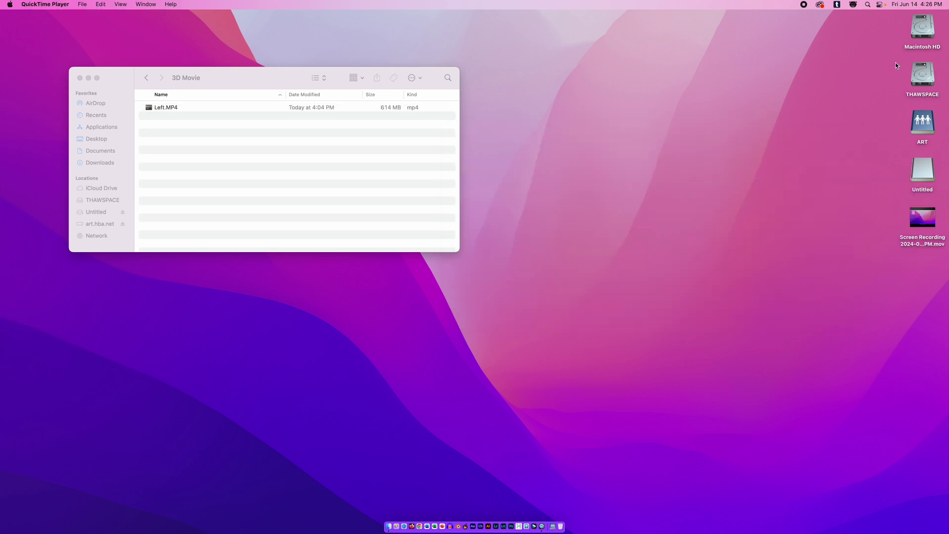
Step: Copy GX010764.MP4 from the 100GOPRO folder on the Untitled card into the 3D Movie folder and close the card's window
double_click(921, 172)
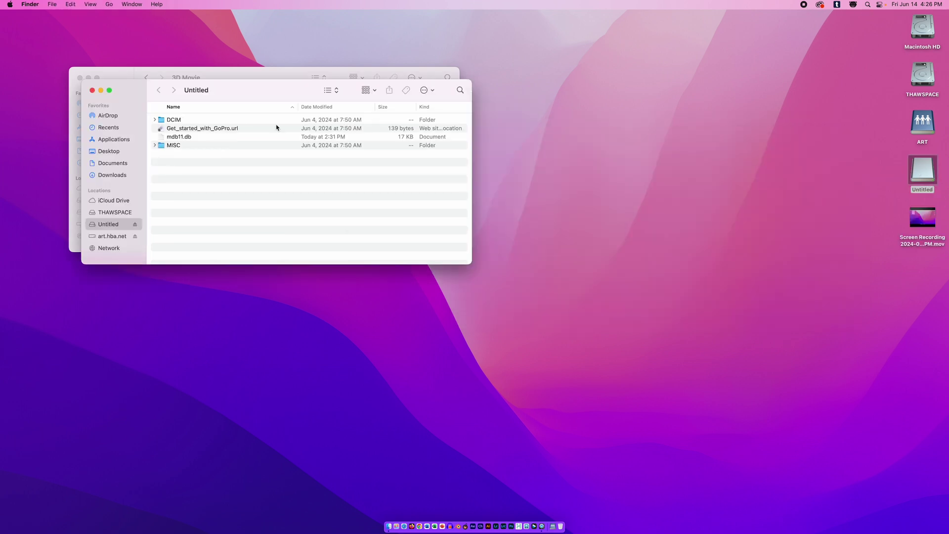
left_click_drag(213, 92, 330, 127)
double_click(321, 155)
double_click(321, 156)
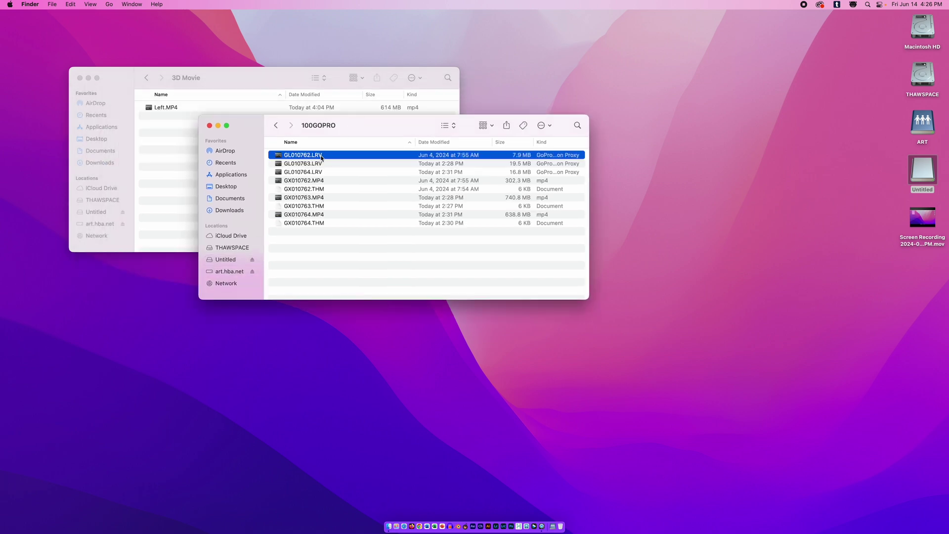
left_click(335, 215)
left_click_drag(350, 217, 197, 141)
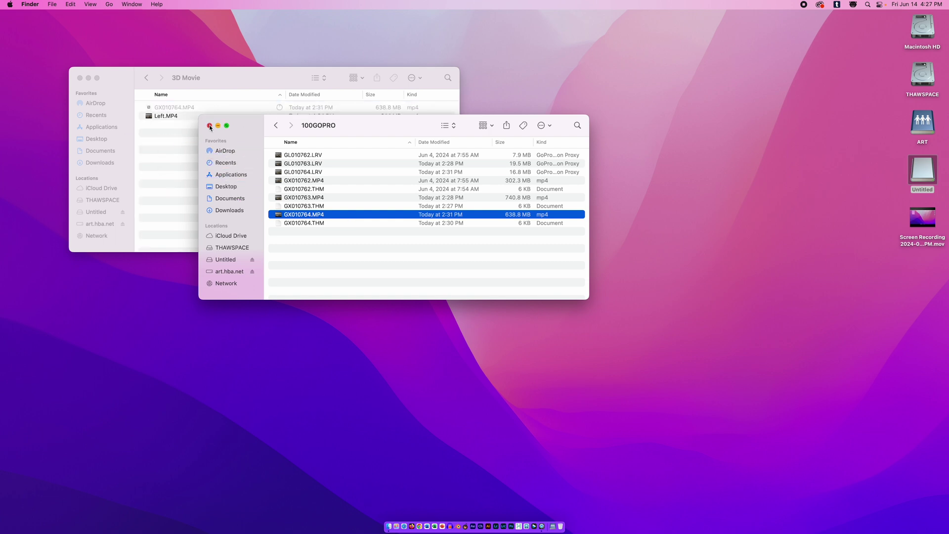
left_click(209, 126)
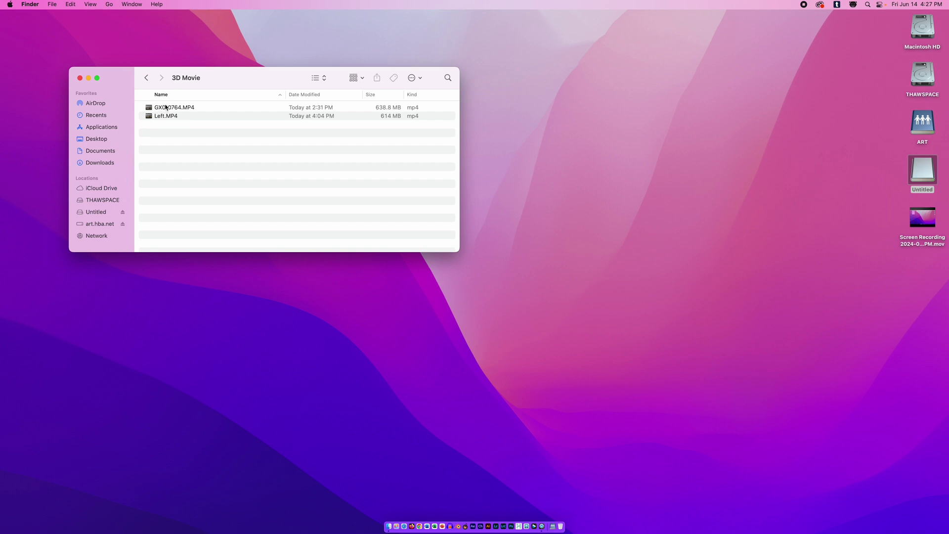
Step: Rename GX010764.MP4 in the 3D Movie folder as Right
left_click(166, 107)
left_click(168, 106)
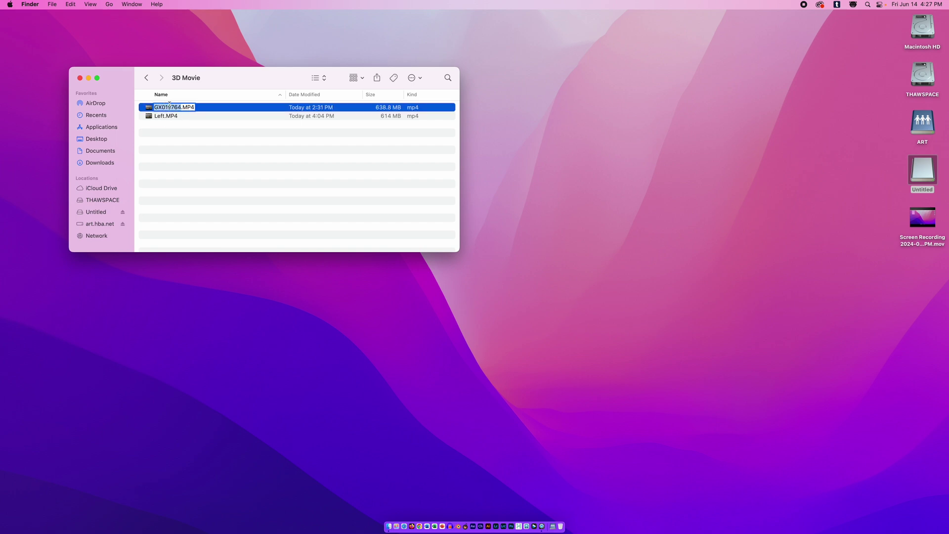
type("Right")
key("Return")
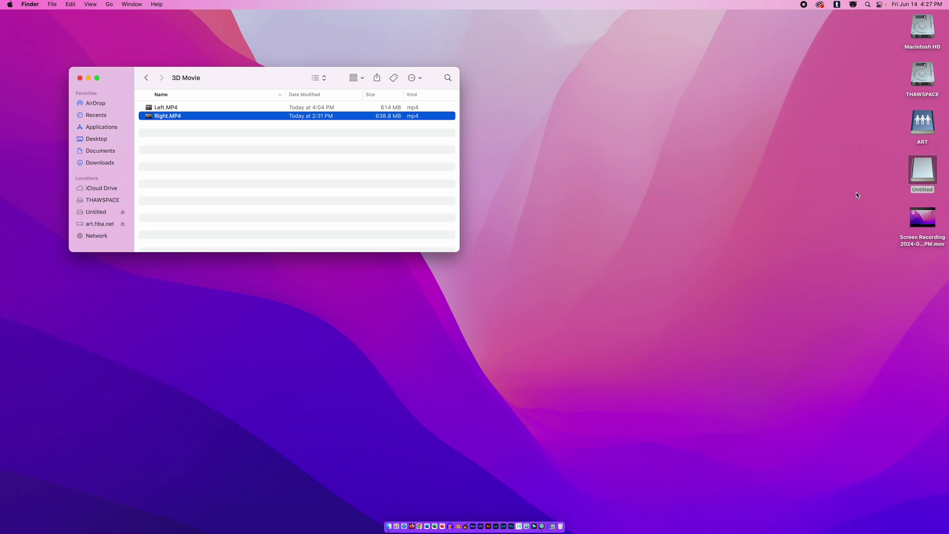
Step: Eject the Untitled card and close the 3D Movie folder window
right_click(925, 170)
left_click(901, 190)
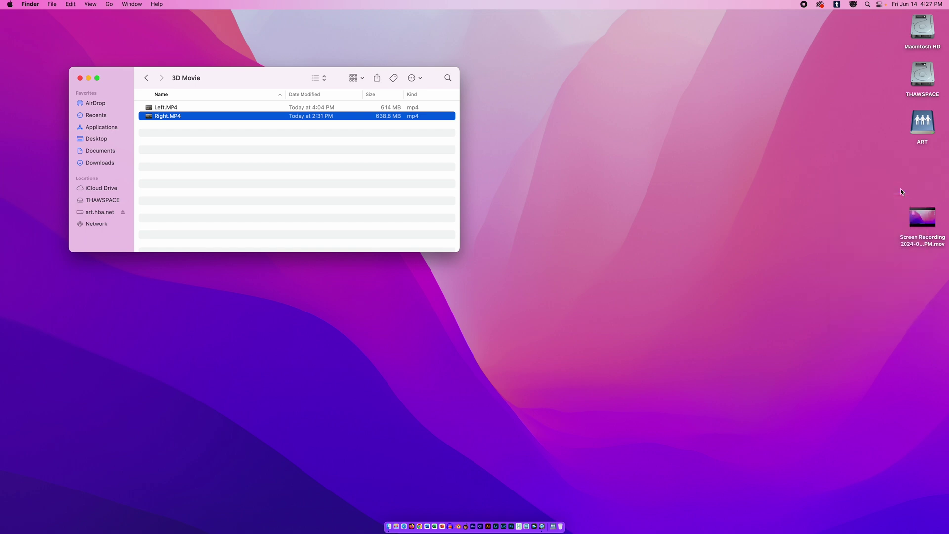
key("super+w")
Step: Open Premiere Pro, dismiss the What's New window and start a new project named 3D
left_click(548, 524)
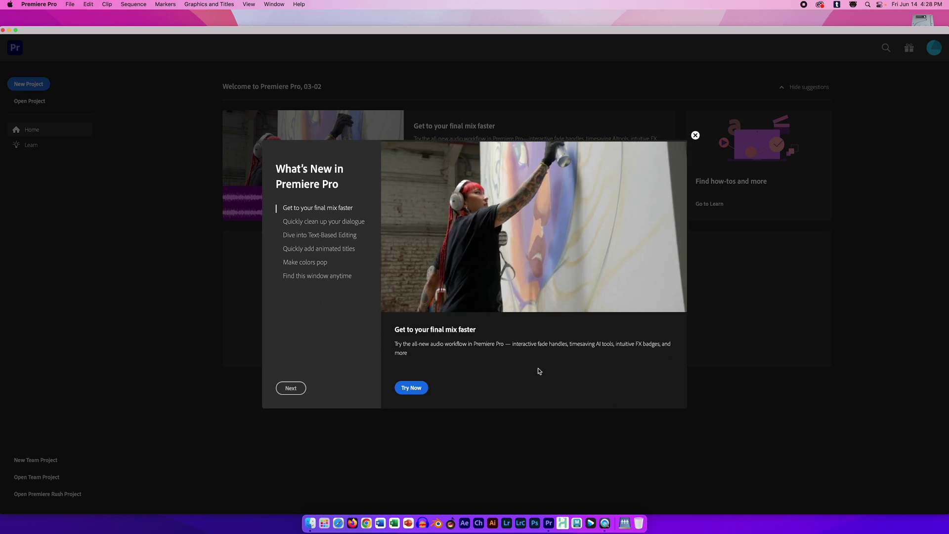
left_click(694, 135)
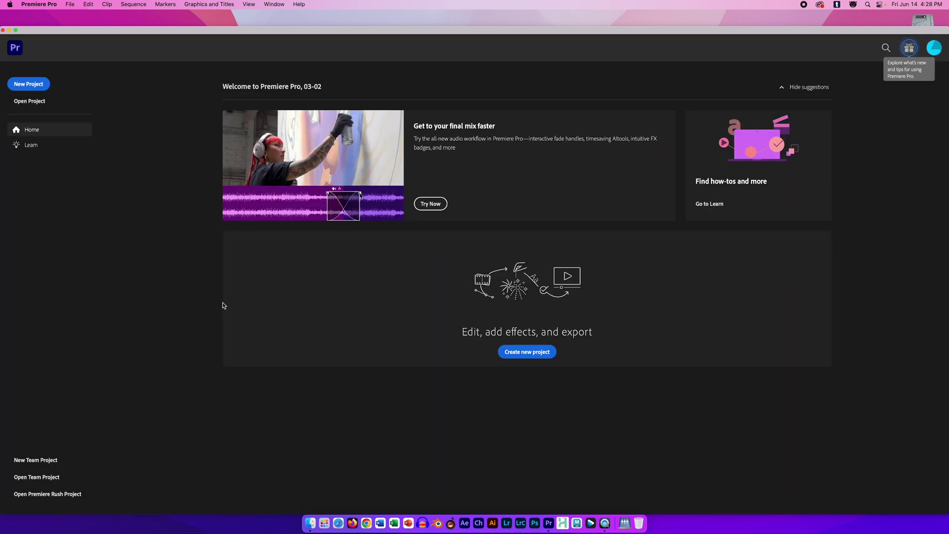
left_click(24, 85)
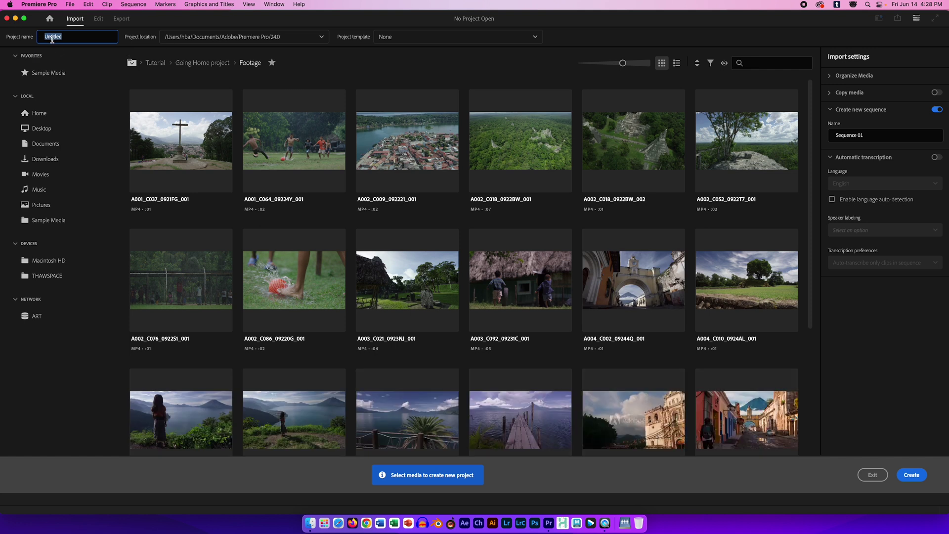
type("3D")
Step: Set the project location to the 3D Movie folder inside Film & CGI Club on THAWSPACE and create the project
left_click(201, 36)
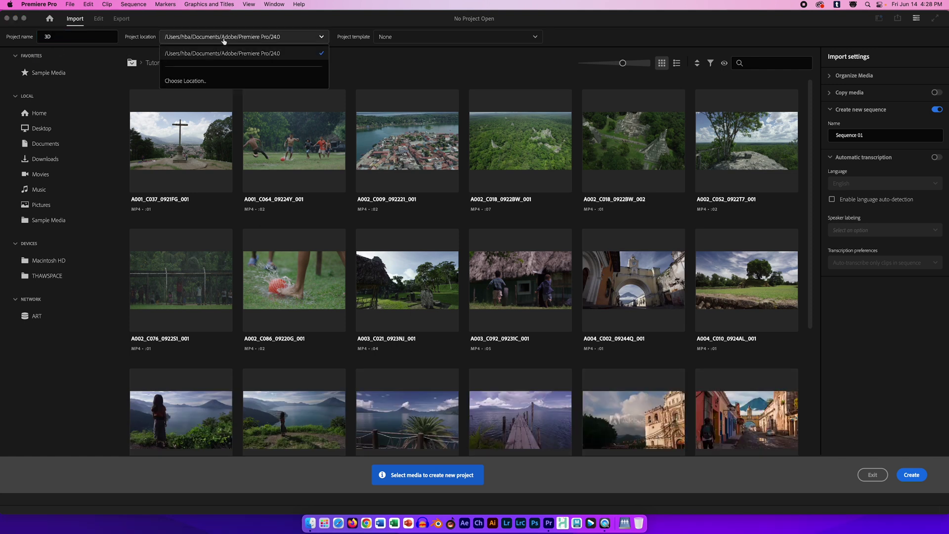
left_click(194, 81)
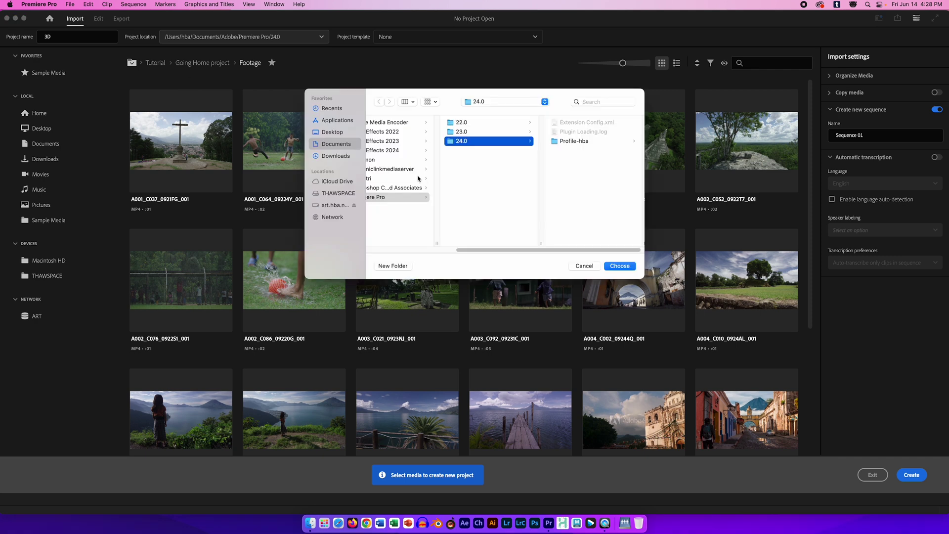
left_click(326, 193)
left_click(408, 151)
key("Return")
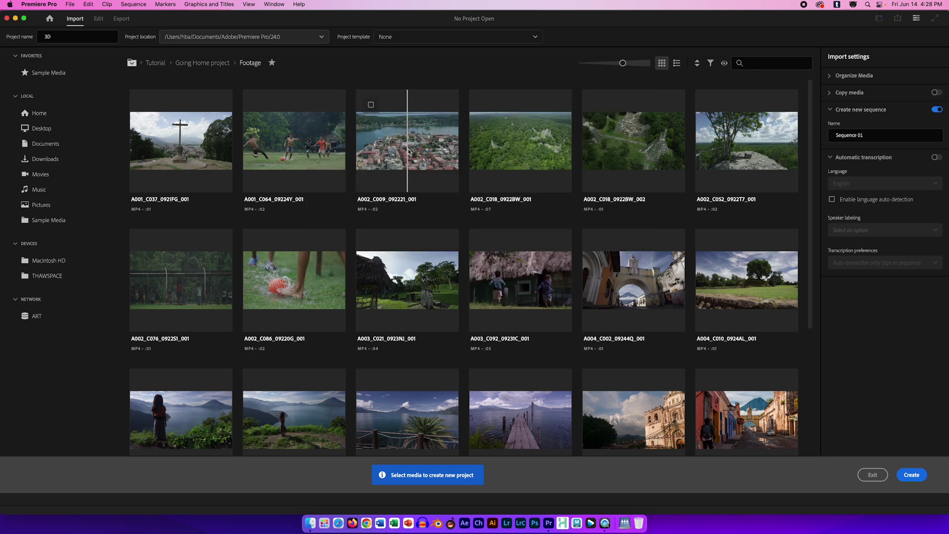
left_click(232, 37)
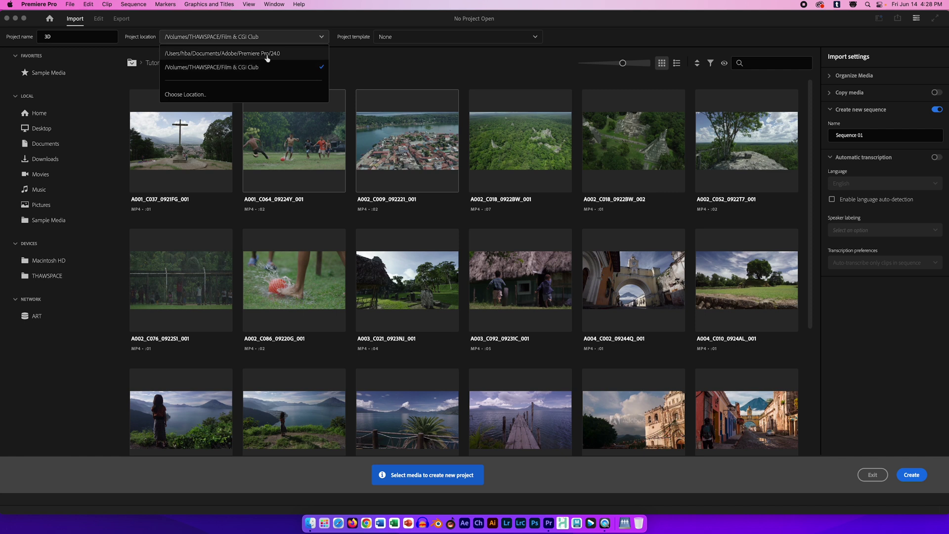
left_click(184, 94)
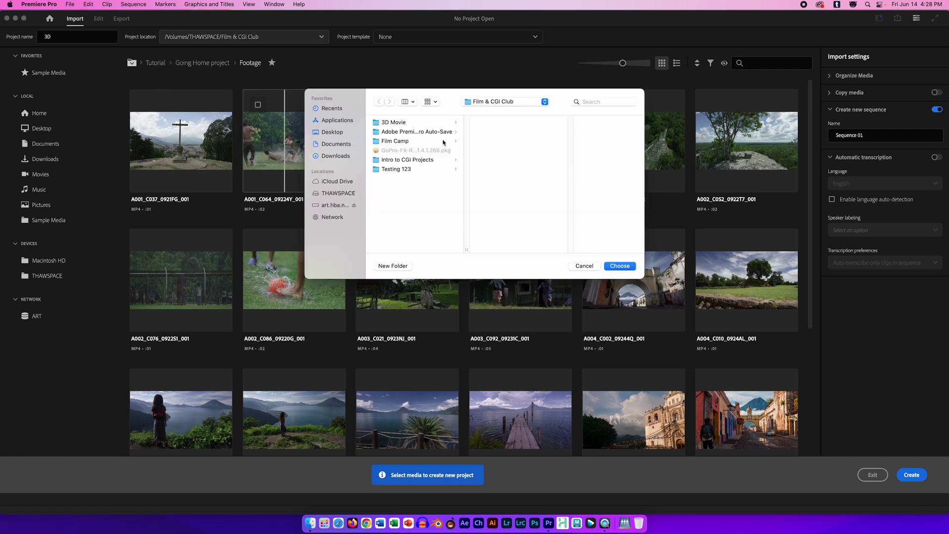
left_click(415, 122)
left_click(651, 278)
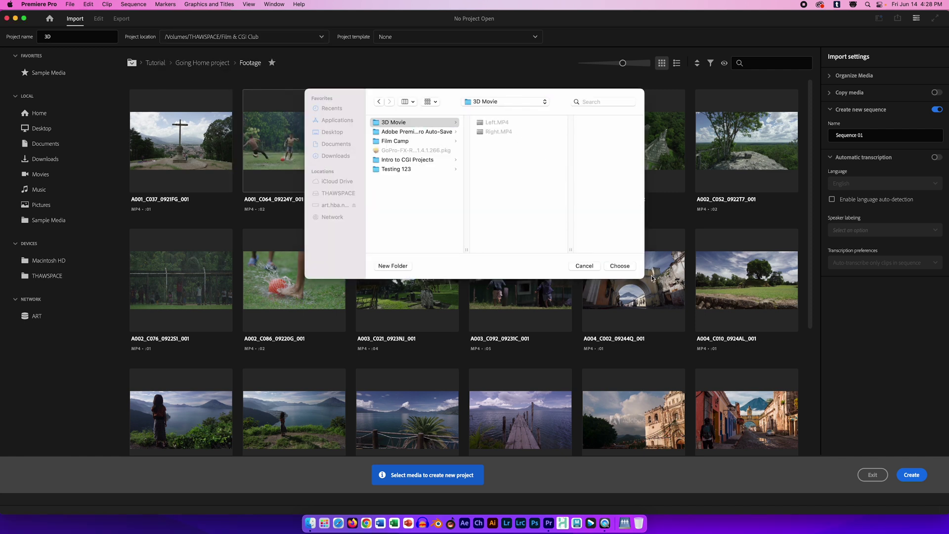
left_click(620, 266)
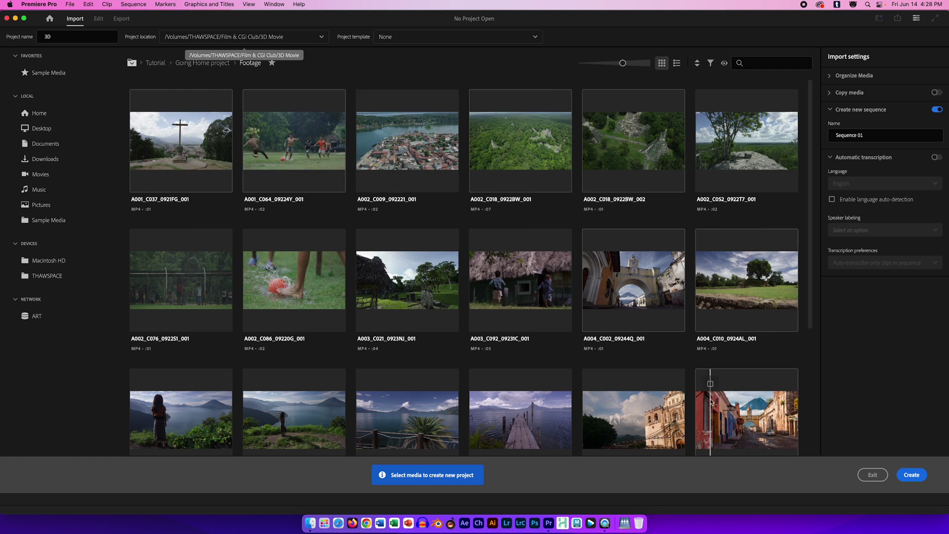
left_click(910, 476)
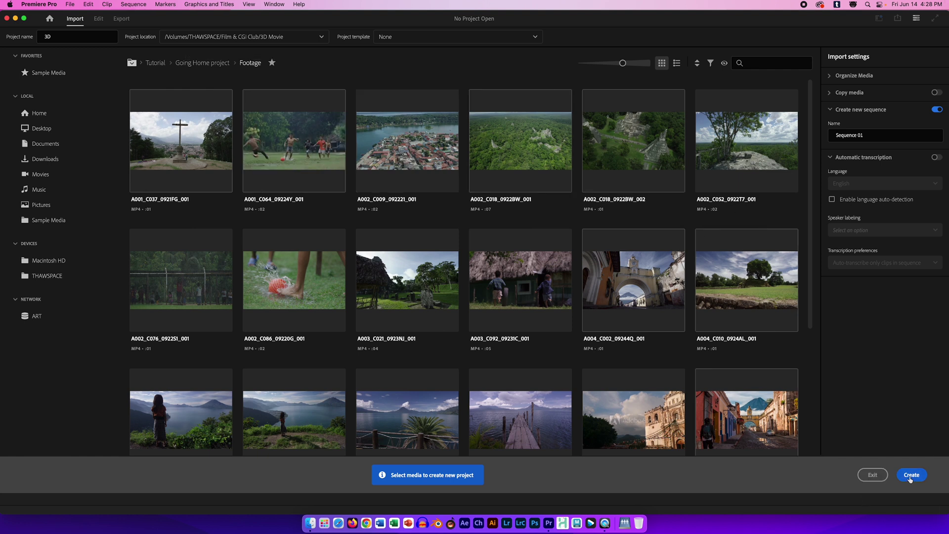
Step: Switch to the Editing workspace
left_click(274, 3)
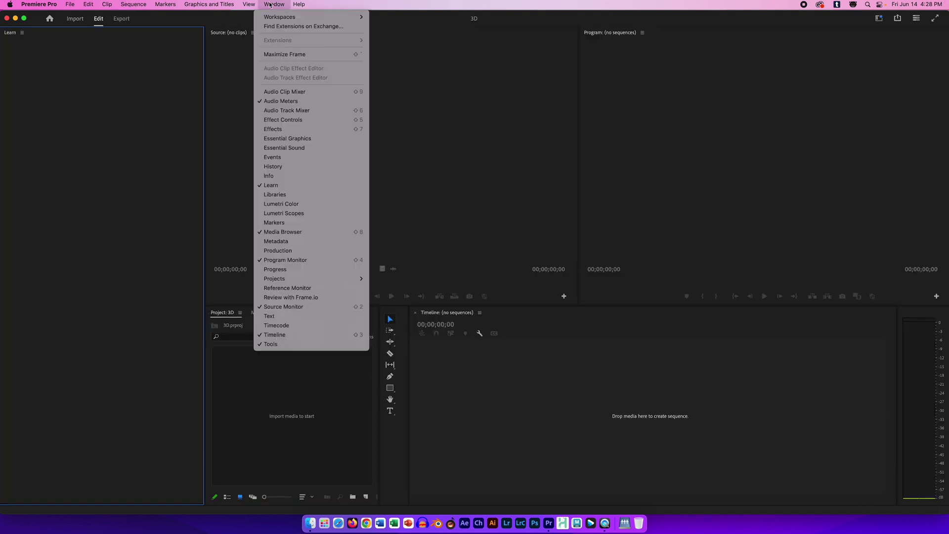
mouse_move(341, 17)
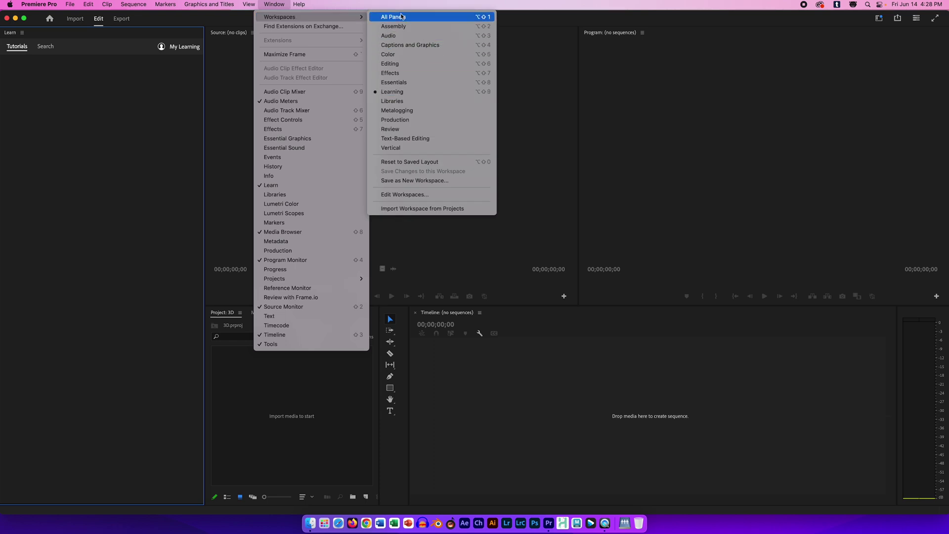
left_click(406, 66)
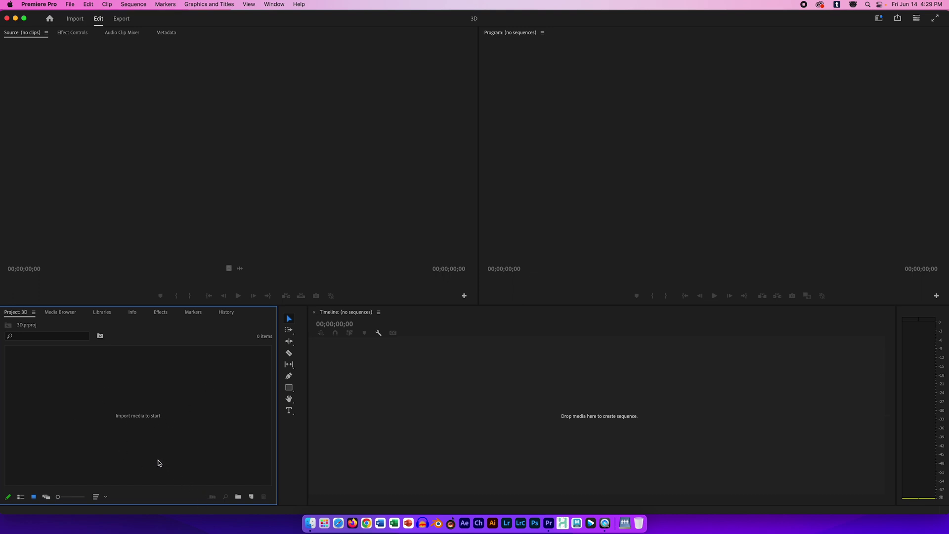
Step: Import Left.MP4 and Right.MP4 from the 3D Movie folder into the project
left_click(70, 4)
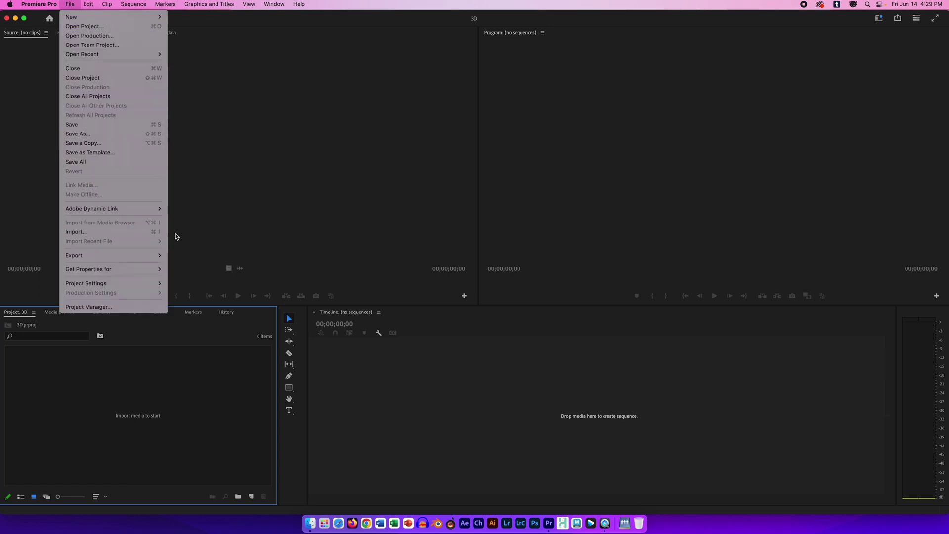
key("super+i")
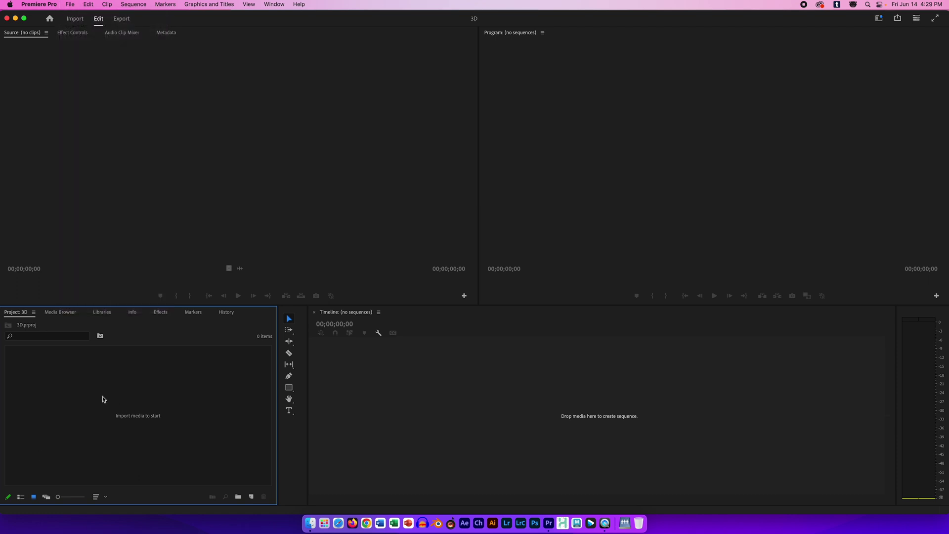
left_click_drag(401, 158, 385, 138)
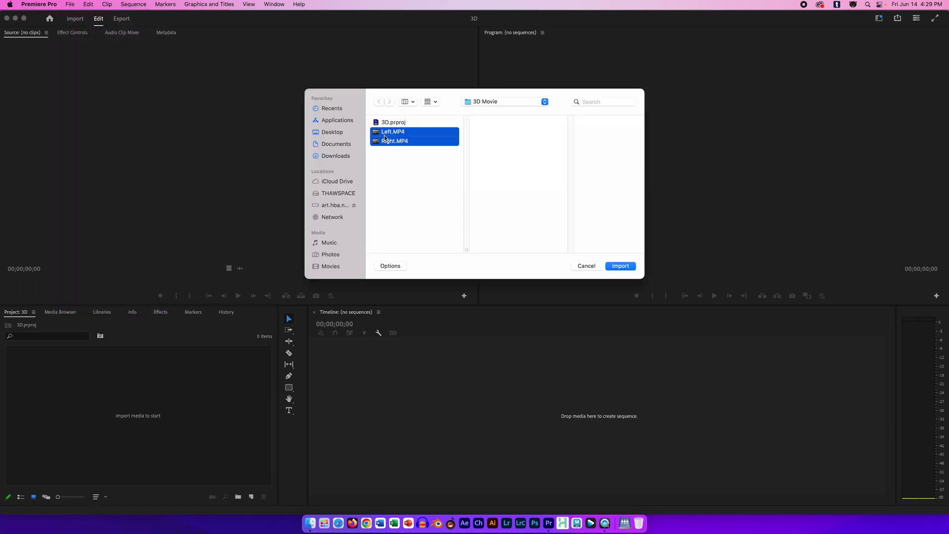
left_click(624, 268)
Step: Create a sequence from Left.MP4 and place Right.MP4 above it on V2, starting at the beginning of the timeline
left_click(134, 429)
left_click_drag(118, 368, 343, 434)
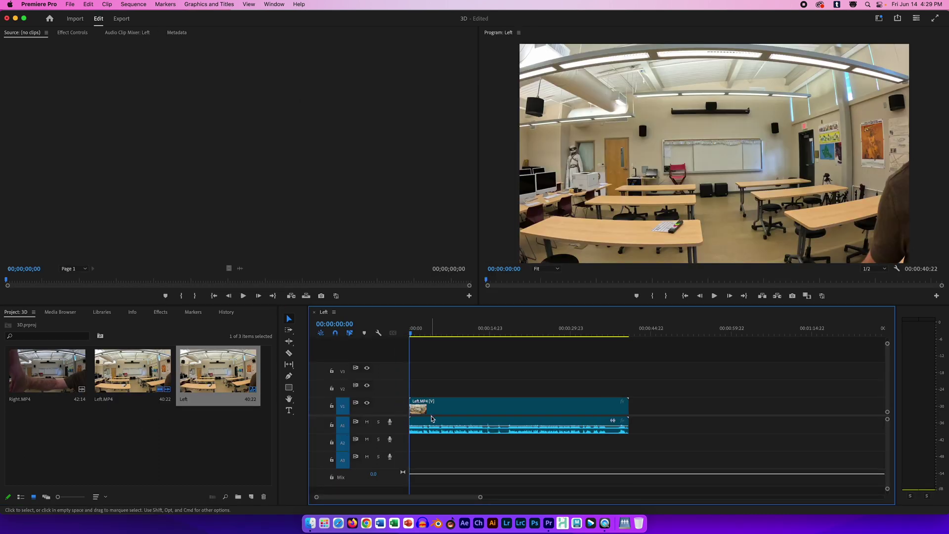
left_click_drag(473, 406, 451, 388)
key("super+z")
left_click_drag(55, 376, 411, 395)
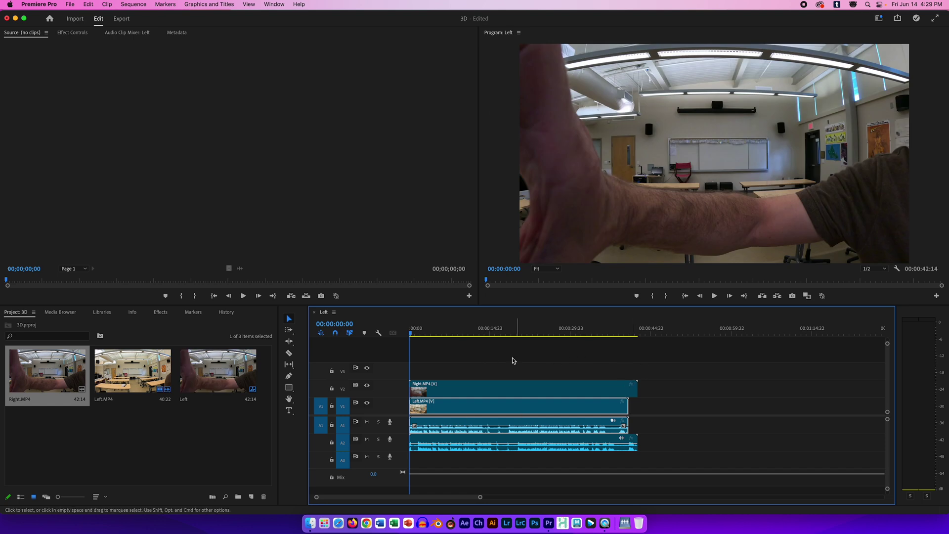
Step: Return the playhead to the start of the sequence and select the Left and Right clips with their audio
left_click(527, 334)
left_click_drag(528, 341, 392, 332)
left_click(657, 371)
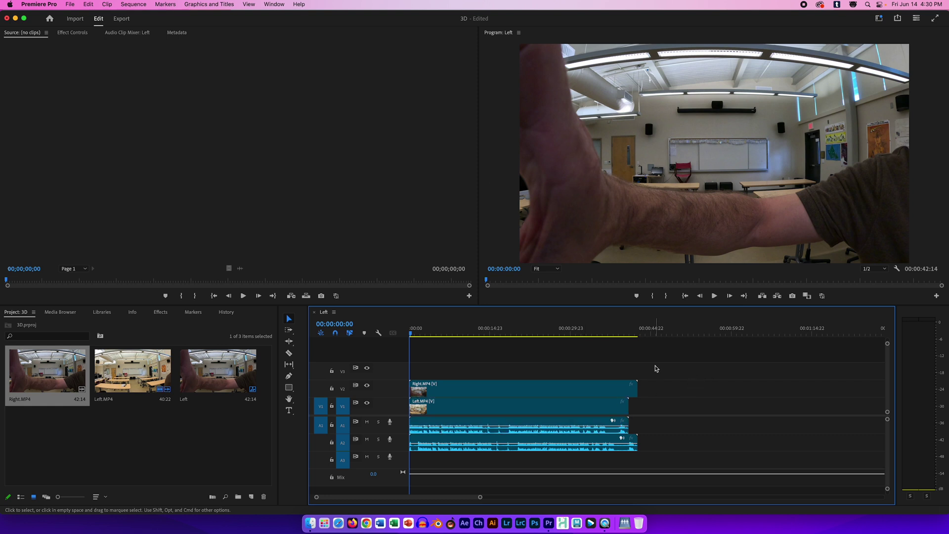
left_click_drag(646, 371, 577, 451)
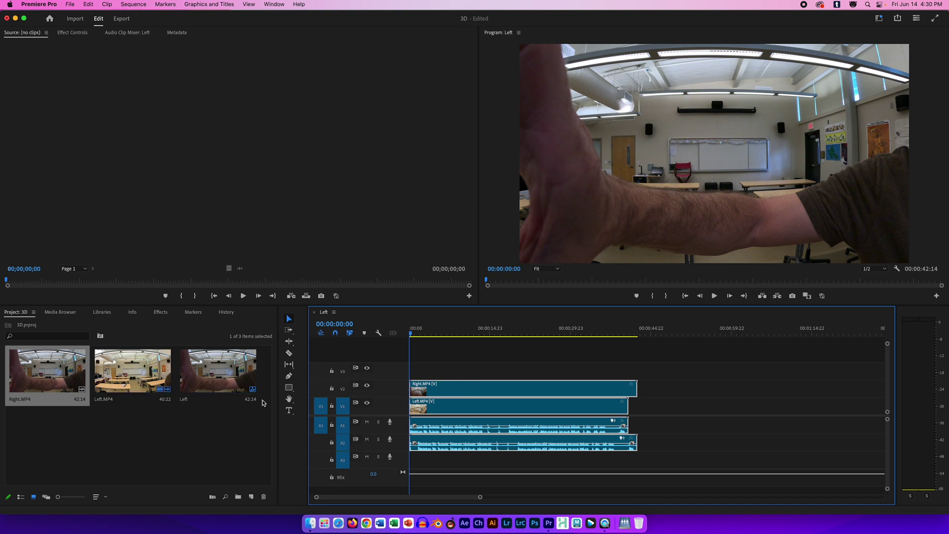
Step: Rename the Left sequence in the project as 3D Movie
left_click(184, 399)
left_click(183, 400)
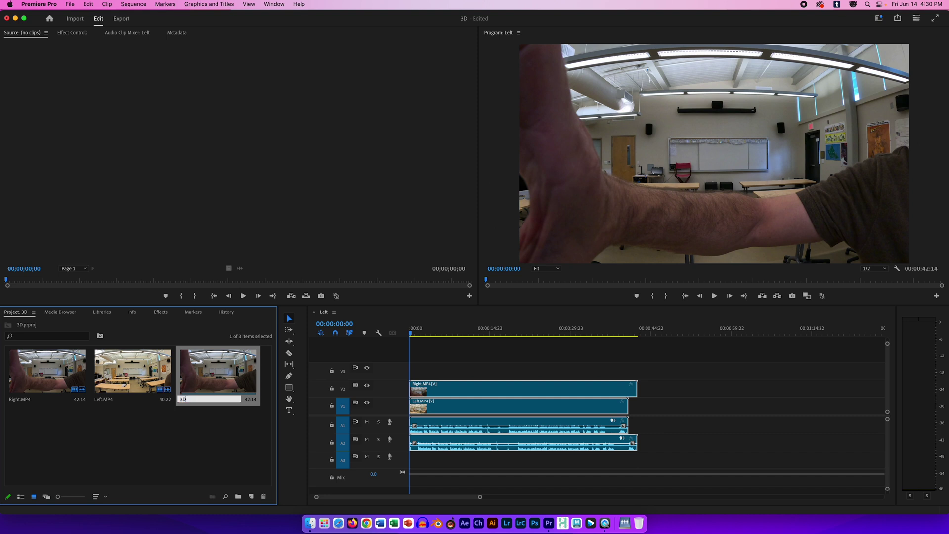
type("3D Movie")
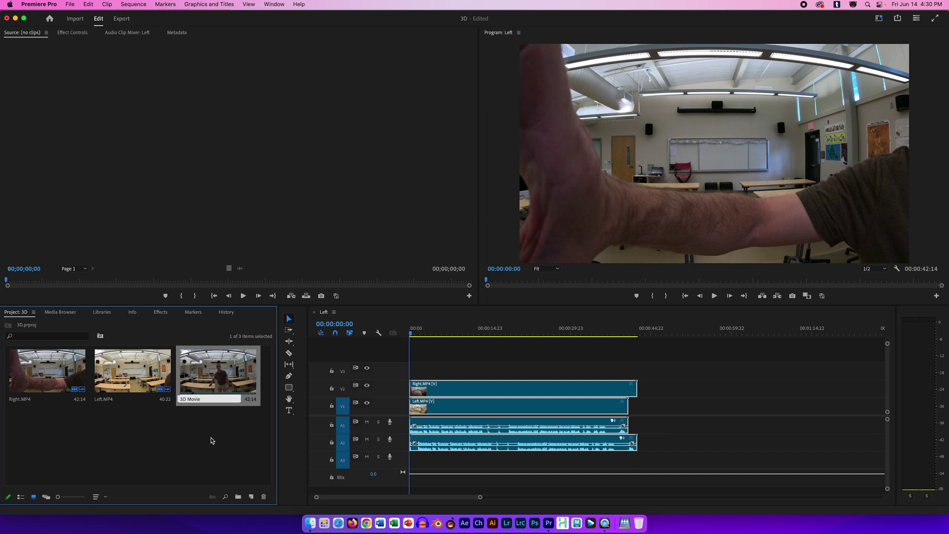
Step: Confirm the sequence name and synchronize the Left and Right clips by audio, using track channel 1
left_click(208, 438)
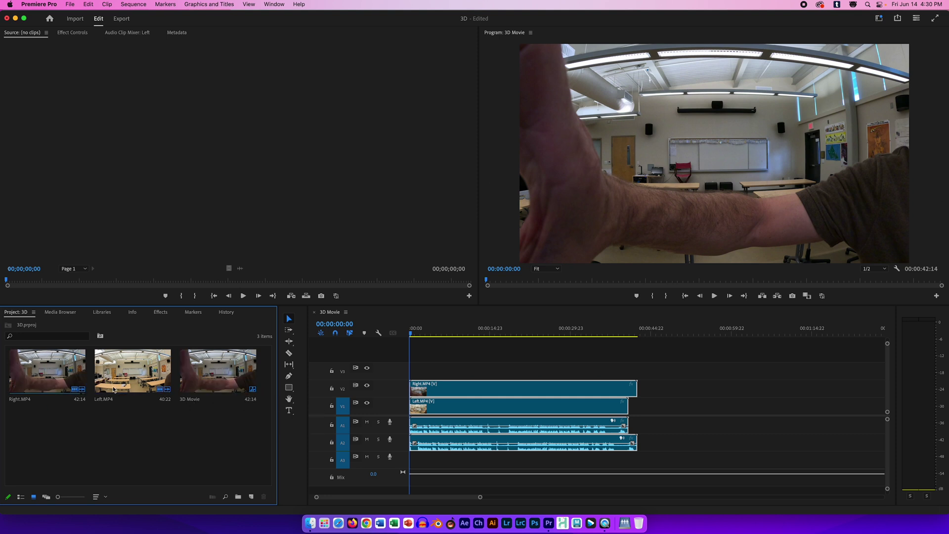
left_click(664, 408)
left_click_drag(643, 364, 583, 422)
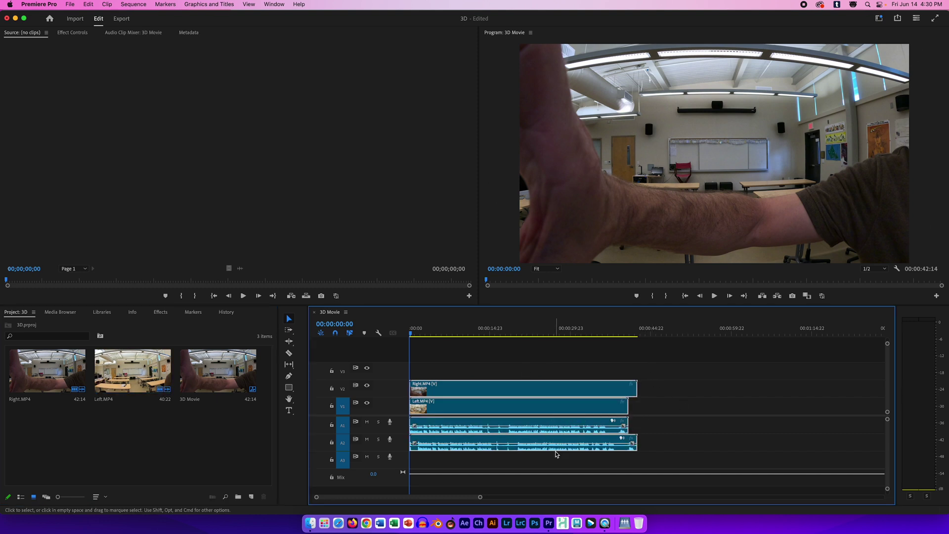
right_click(545, 388)
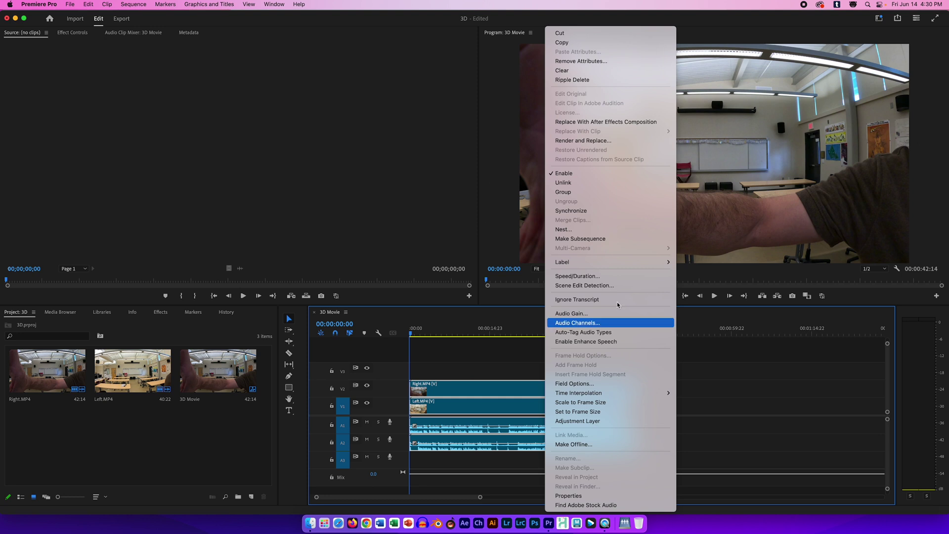
left_click(580, 212)
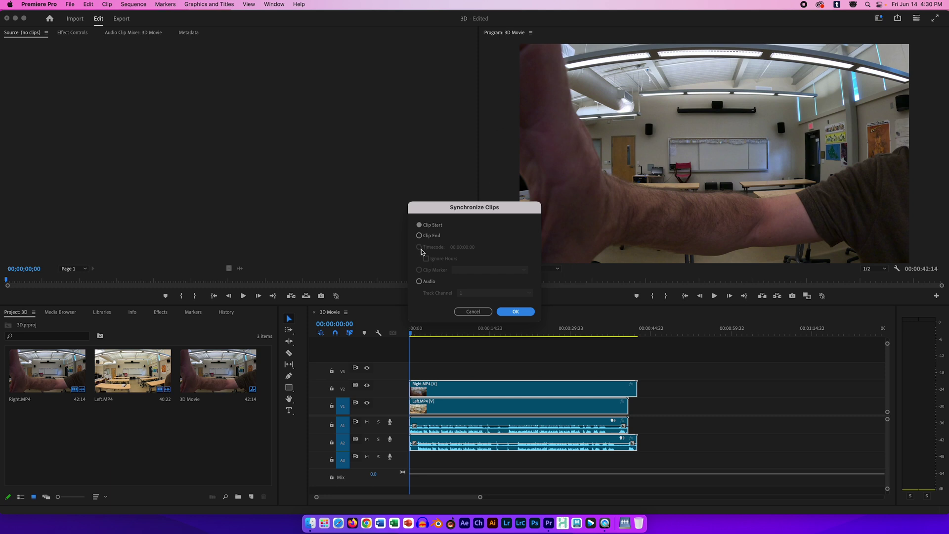
left_click(420, 282)
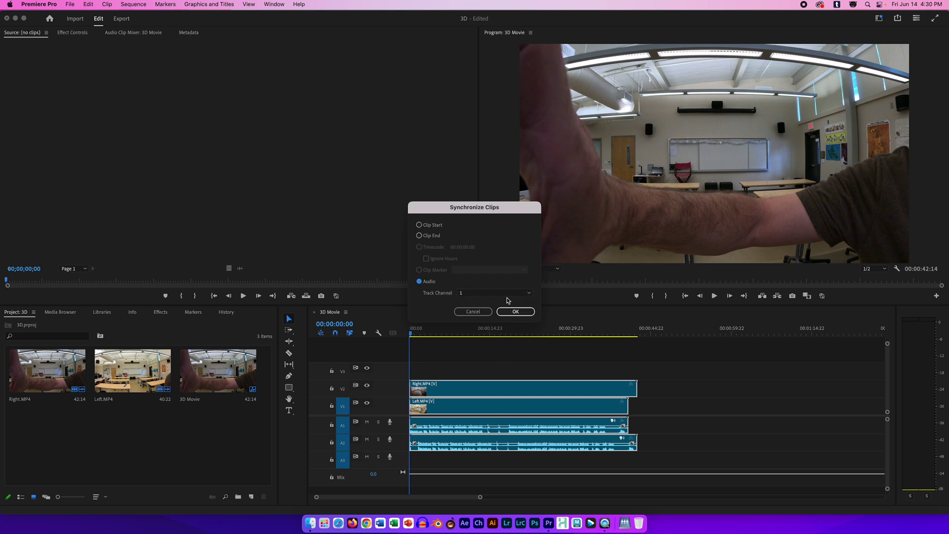
left_click(516, 312)
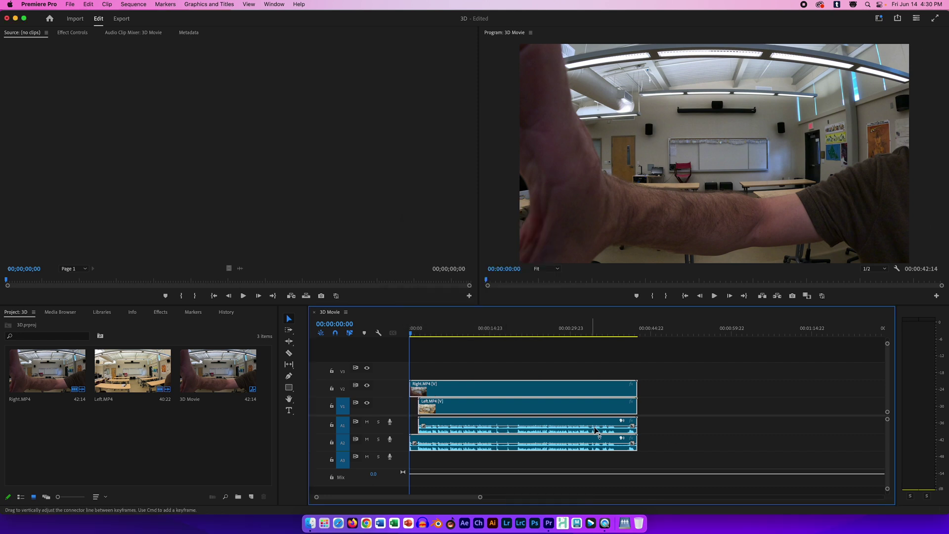
Step: Trim the starts of the Right and Left clips to 00:00:19:16, after the clapboard is put down
left_click(503, 357)
left_click_drag(422, 332, 500, 336)
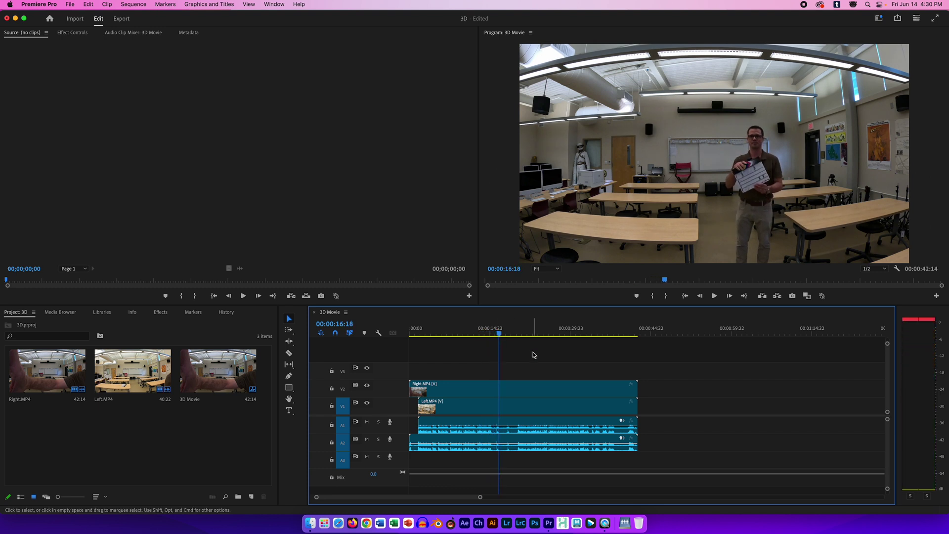
left_click(505, 334)
left_click_drag(504, 334, 514, 334)
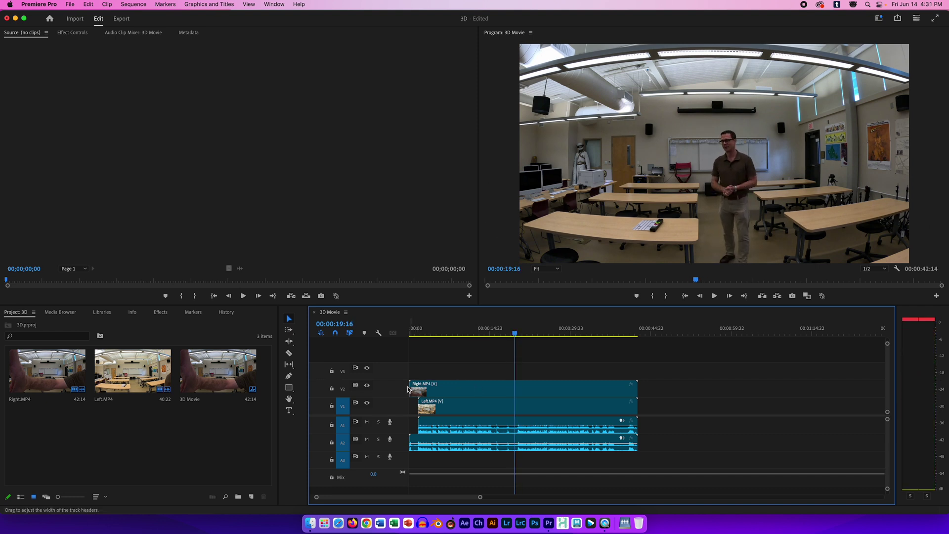
left_click_drag(411, 388, 515, 386)
left_click_drag(422, 404, 514, 404)
Step: Trim the ends of both clips to 00:00:39:09 and delete the empty gap before them
left_click_drag(516, 334, 623, 350)
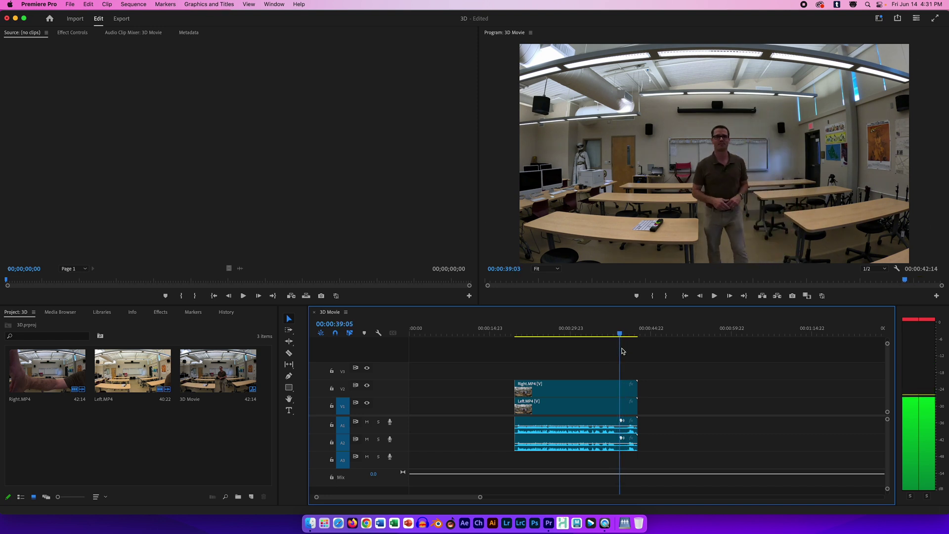
left_click_drag(635, 384, 621, 406)
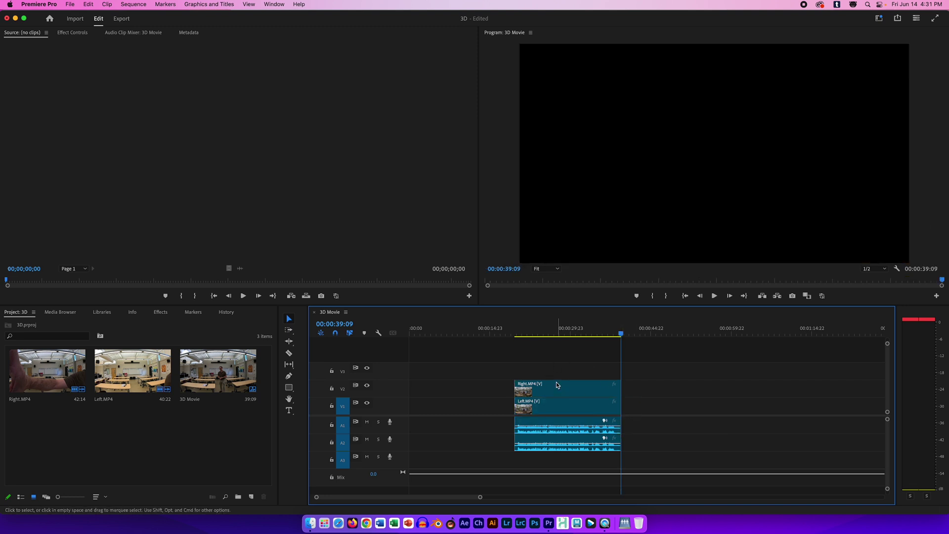
left_click(492, 390)
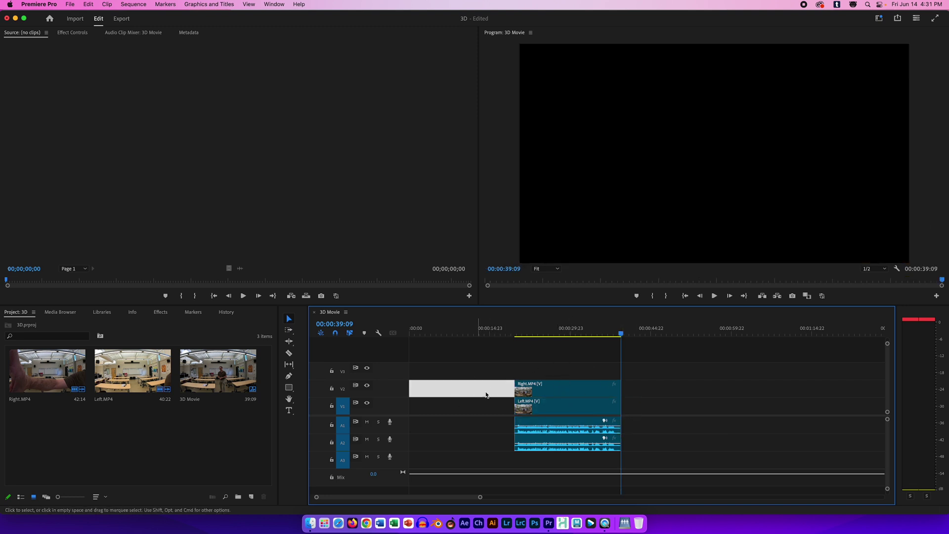
key("Delete")
key("Home")
Step: Delete only the Right clip's audio on A2, keeping its video and the Left clip's audio
left_click(472, 446)
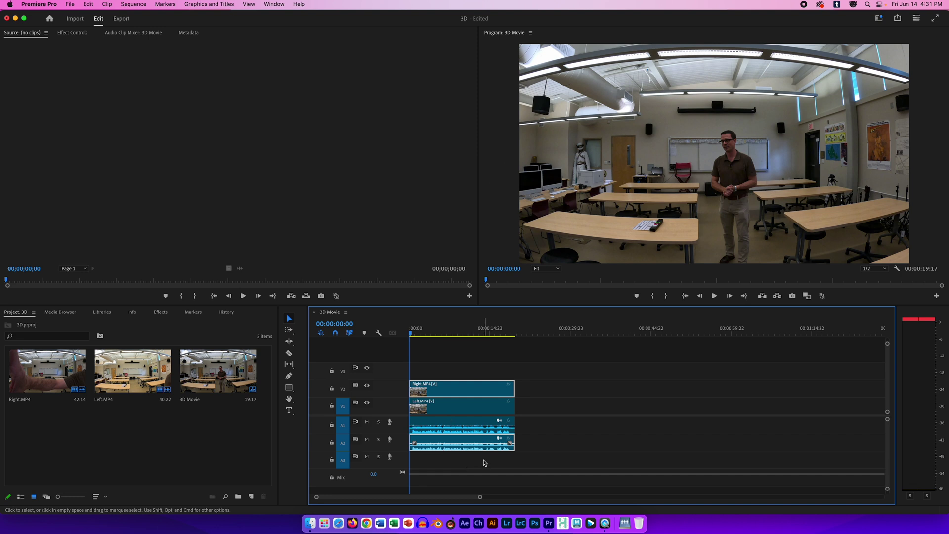
left_click(465, 462)
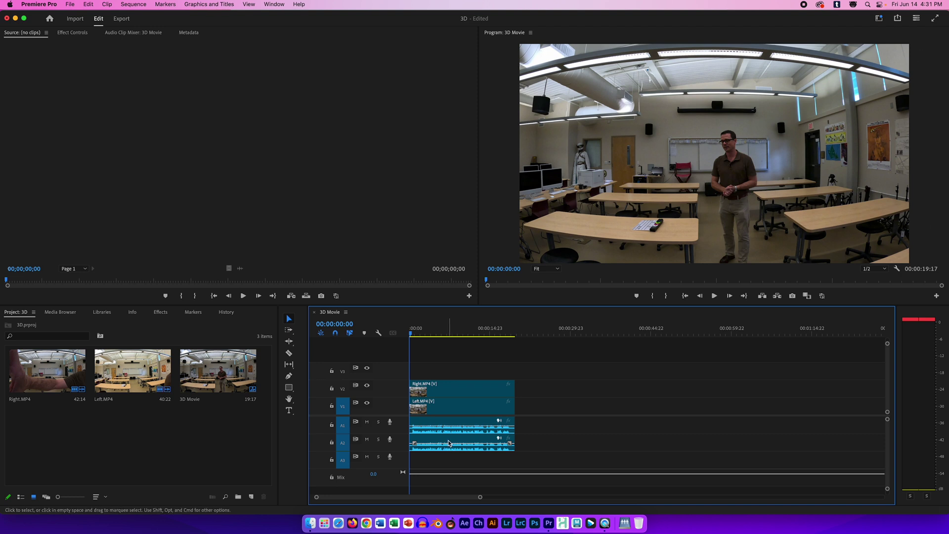
left_click(449, 443)
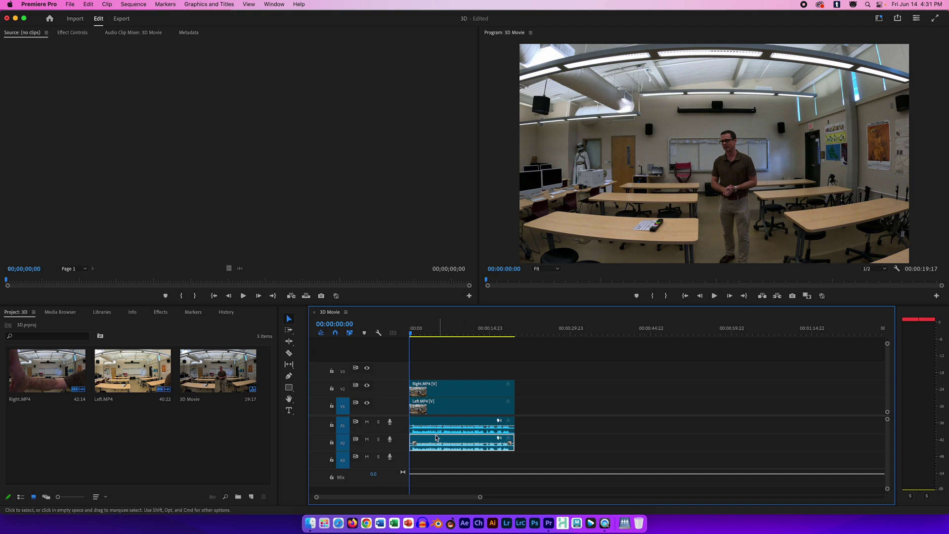
left_click(541, 449)
left_click(435, 386)
left_click(547, 461)
left_click(470, 444, "alt")
left_click(472, 459)
left_click(459, 440, "alt")
key("Delete")
Step: Play the trimmed sequence and compare the Right and Left views by toggling the visibility of V2
key("space")
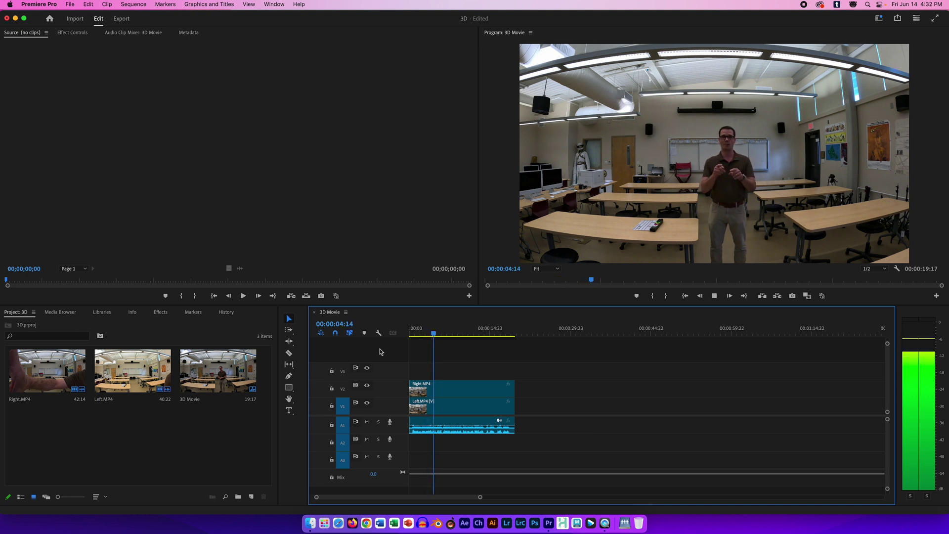
key("space")
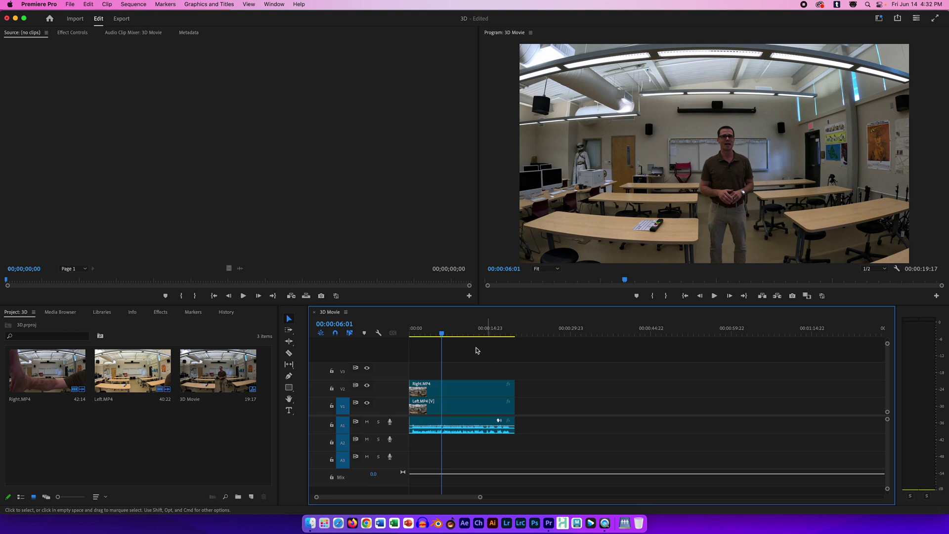
left_click(368, 386)
left_click(367, 386)
left_click(367, 386)
left_click(367, 386)
left_click(367, 386)
left_click(367, 386)
left_click(368, 386)
left_click(367, 385)
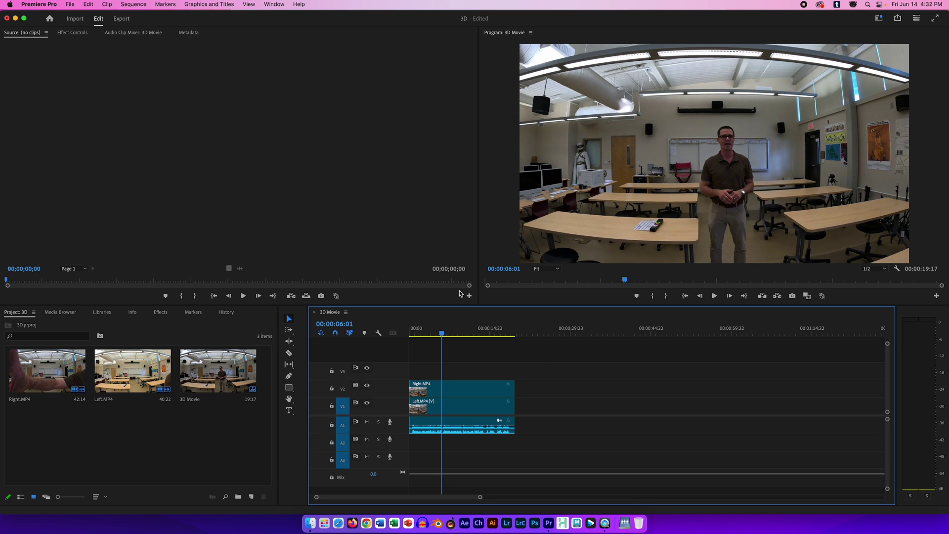
key("j")
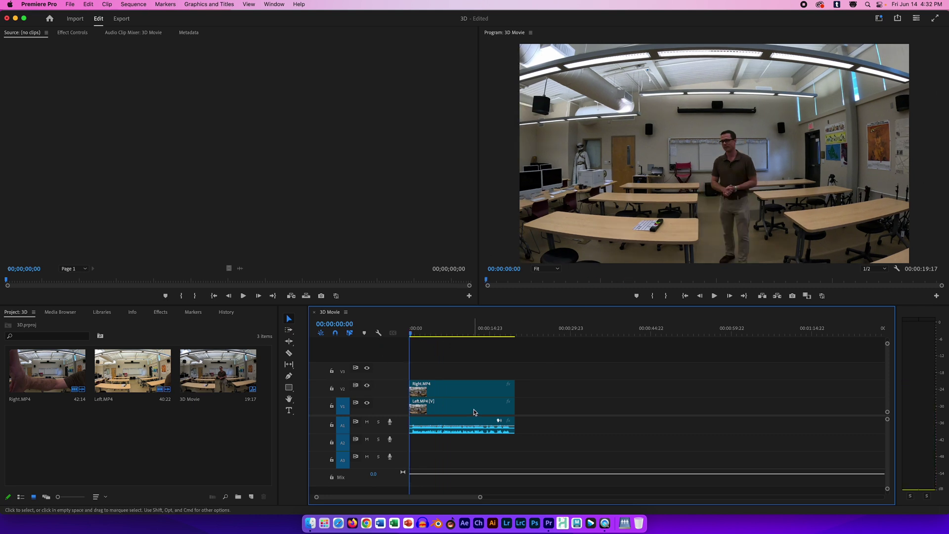
Step: Save the project and replace both timeline clips with a linked After Effects composition
key("super+s")
left_click_drag(553, 368, 452, 392)
right_click(453, 391)
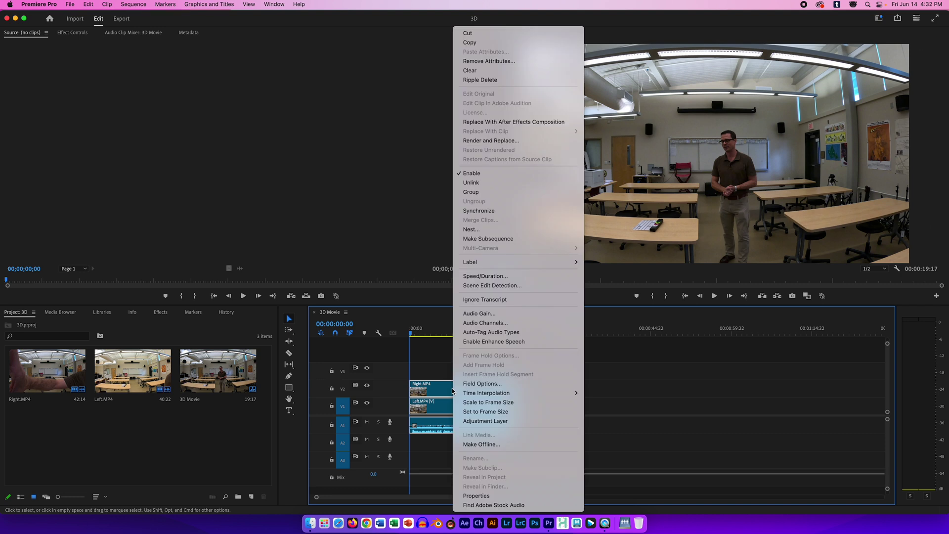
left_click(537, 123)
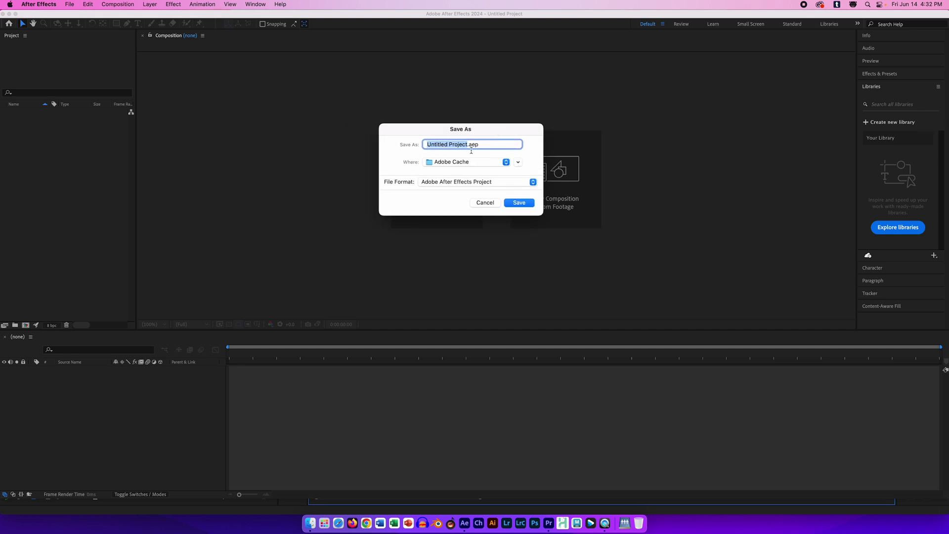
Step: Save the After Effects project as 3D Movie.aep in the 3D Movie folder under Film & CGI Club and dismiss the Properties panel tip
type("3D Movie3")
left_click(518, 161)
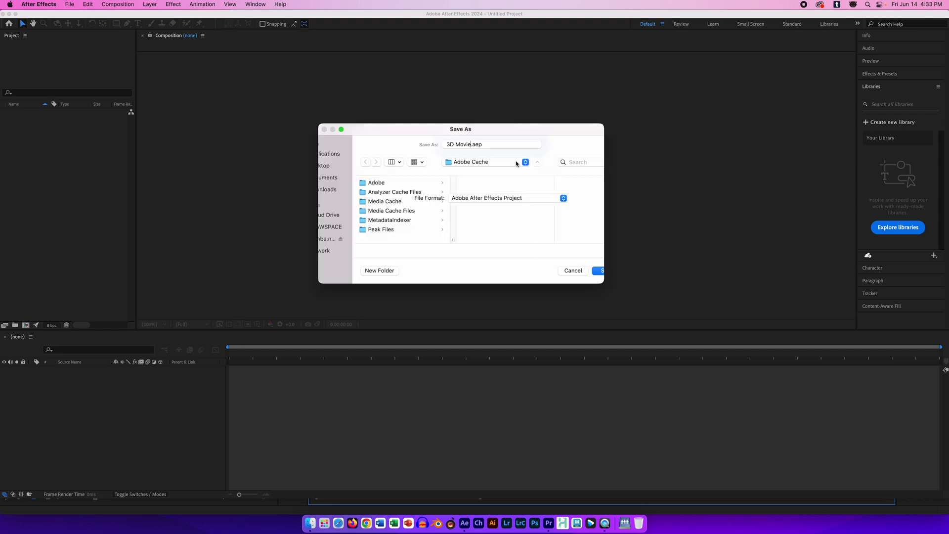
left_click(326, 227)
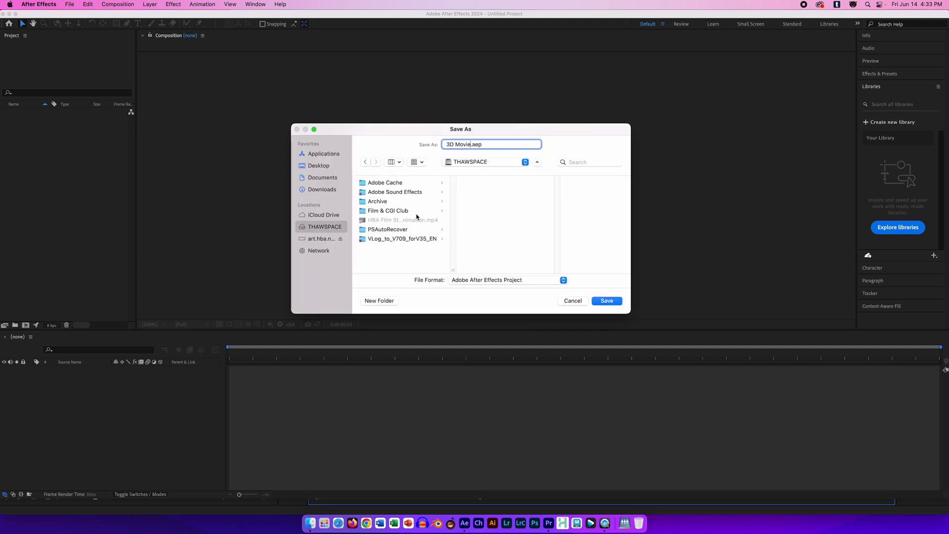
left_click(420, 212)
left_click(506, 184)
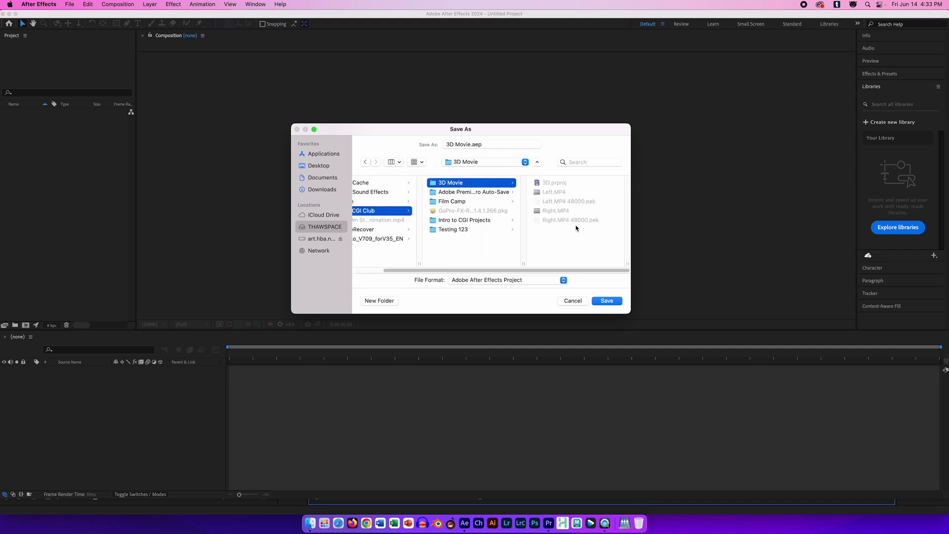
left_click(607, 301)
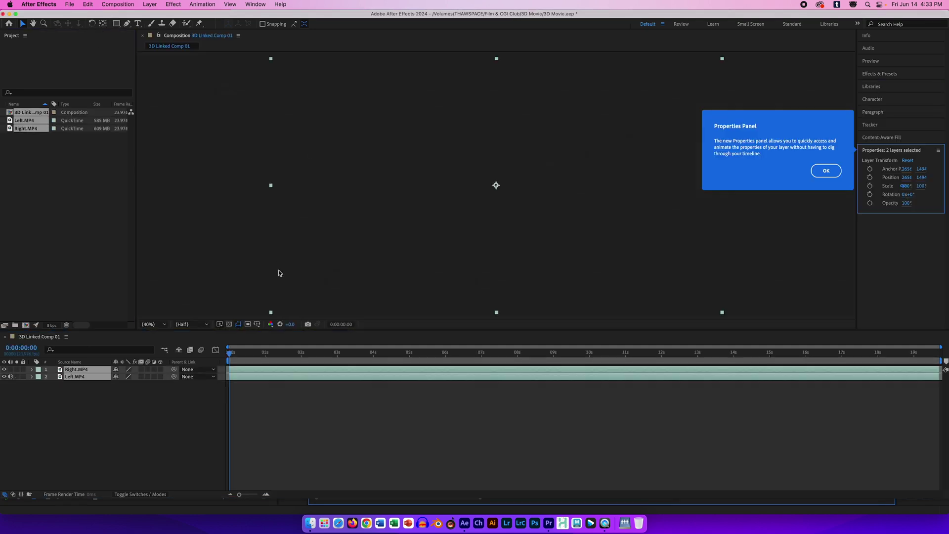
left_click(826, 171)
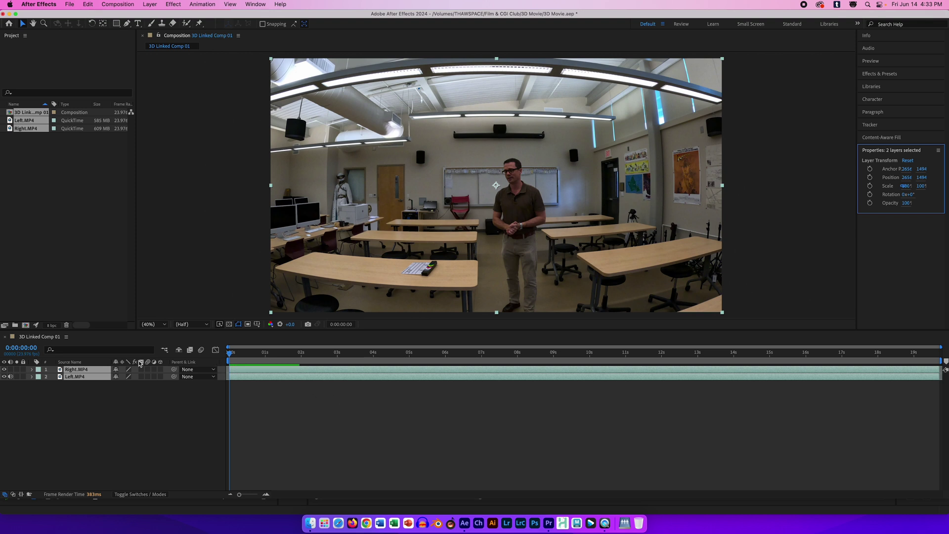
Step: Create a Stereo 3D Rig with the Left.MP4 and Right.MP4 layers of 3D Linked Comp 01 selected
left_click(99, 413)
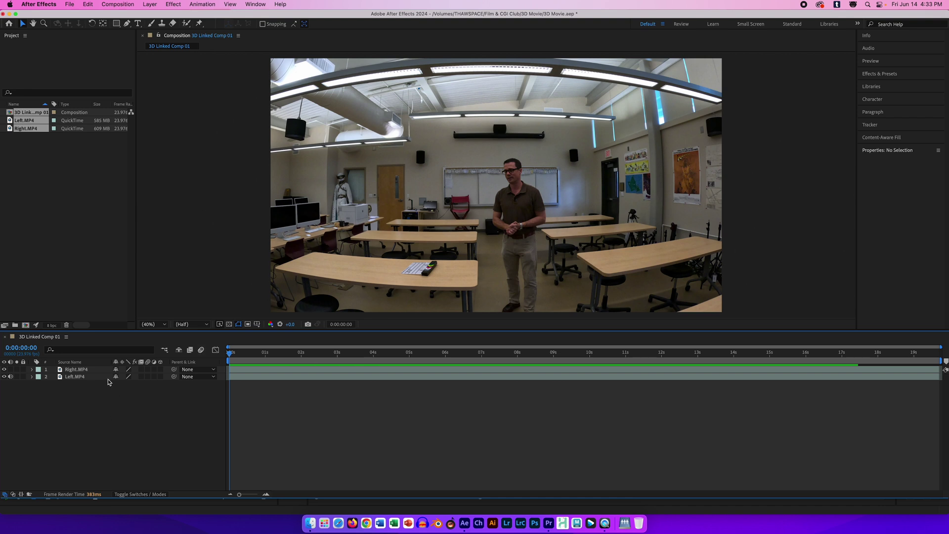
left_click(77, 377)
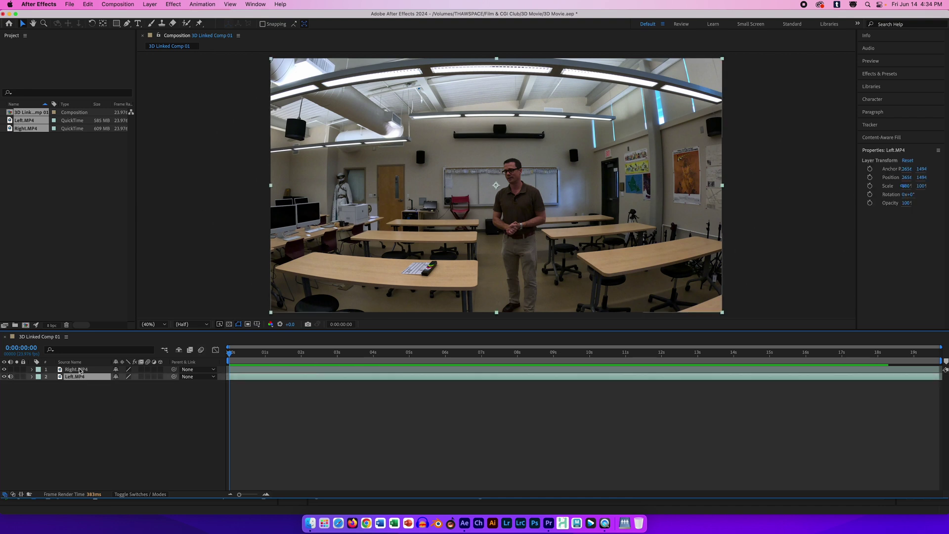
left_click(80, 370, "shift")
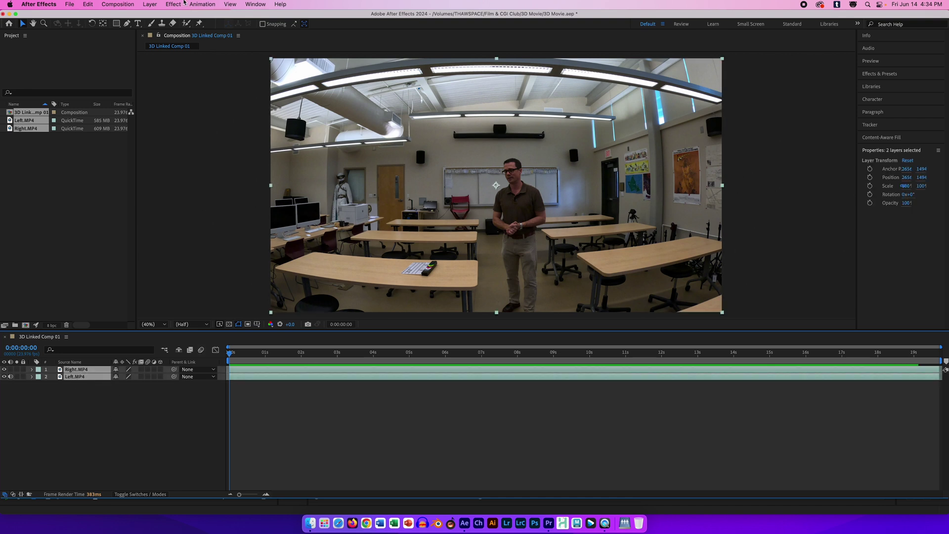
left_click(150, 5)
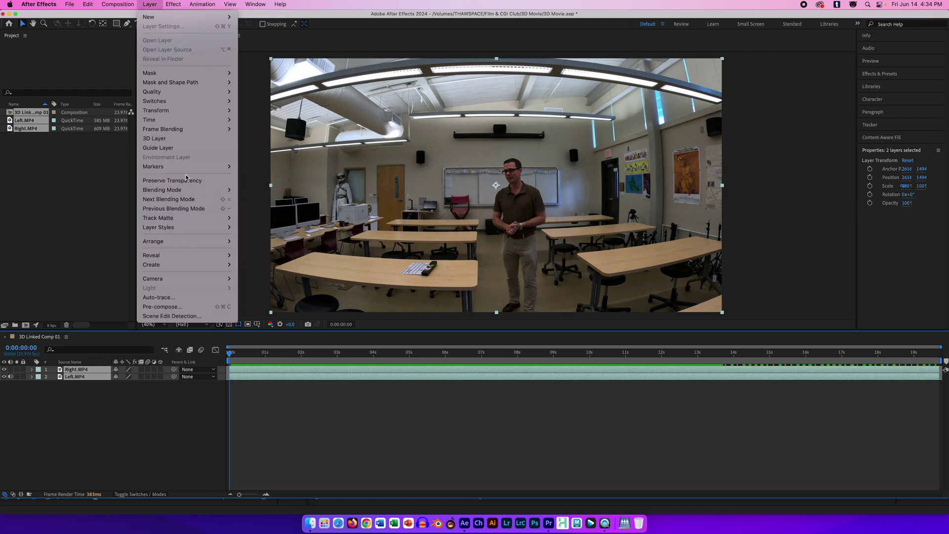
mouse_move(186, 283)
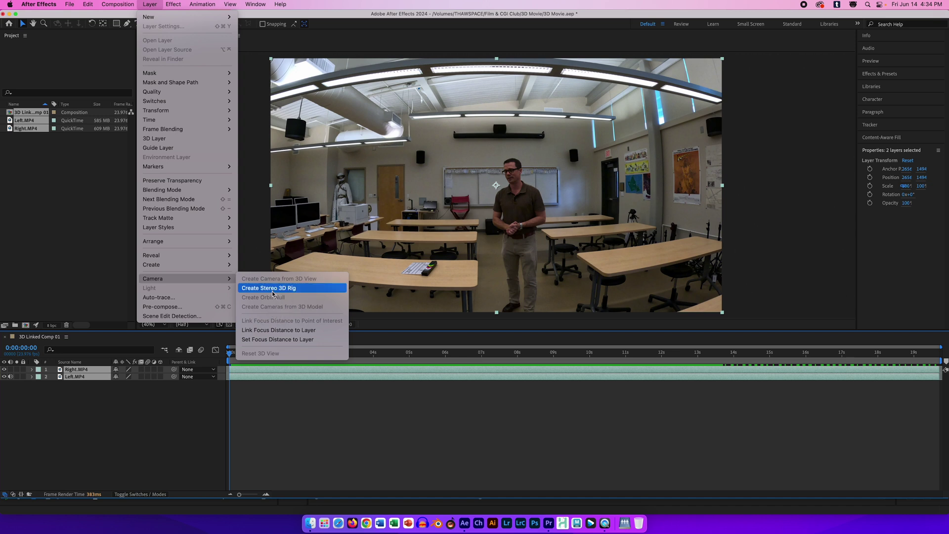
left_click(312, 288)
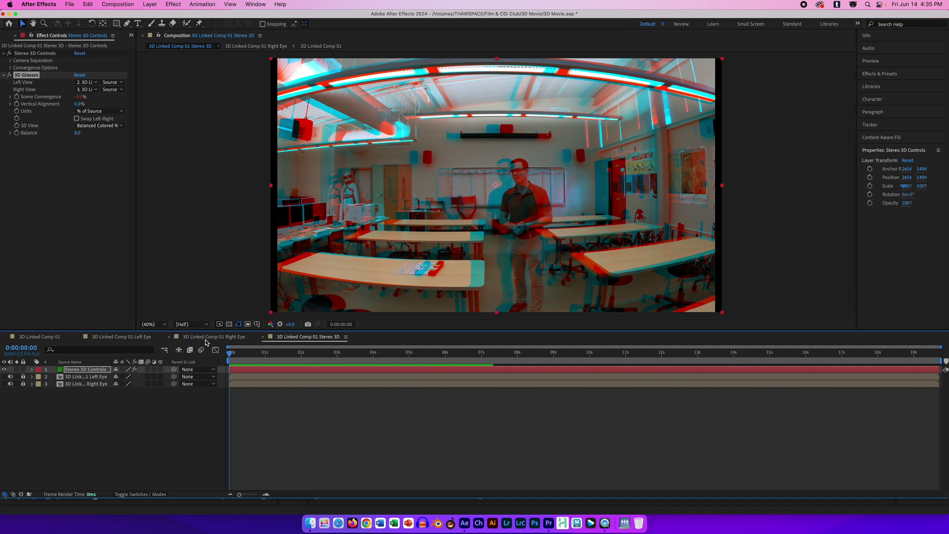
Step: Copy the Right.MP4 layer from 3D Linked Comp 01 into the Right Eye composition as its uppermost layer
left_click(42, 339)
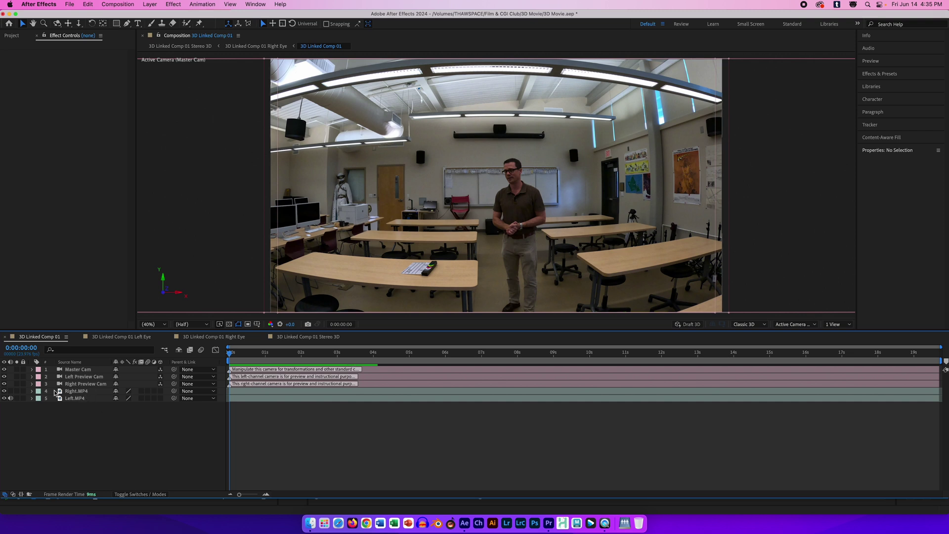
left_click(83, 394)
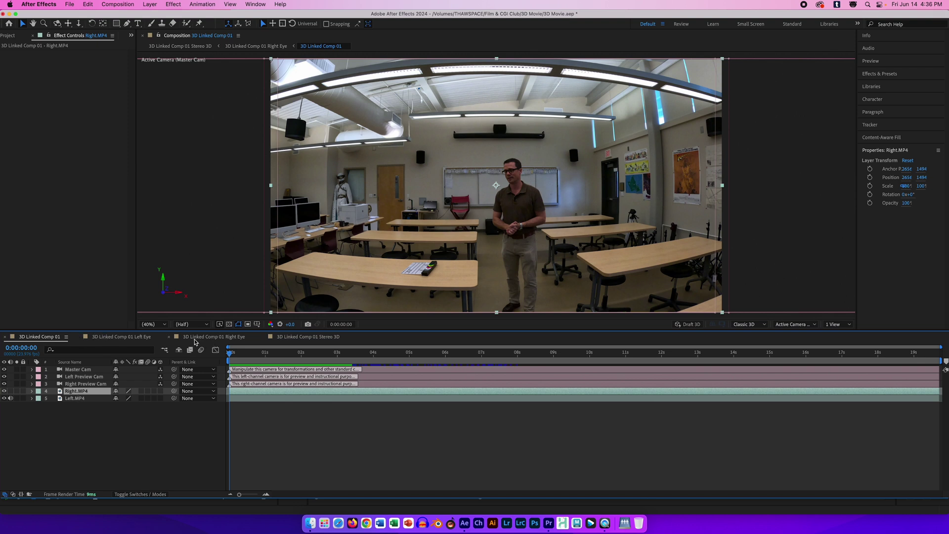
left_click(225, 340)
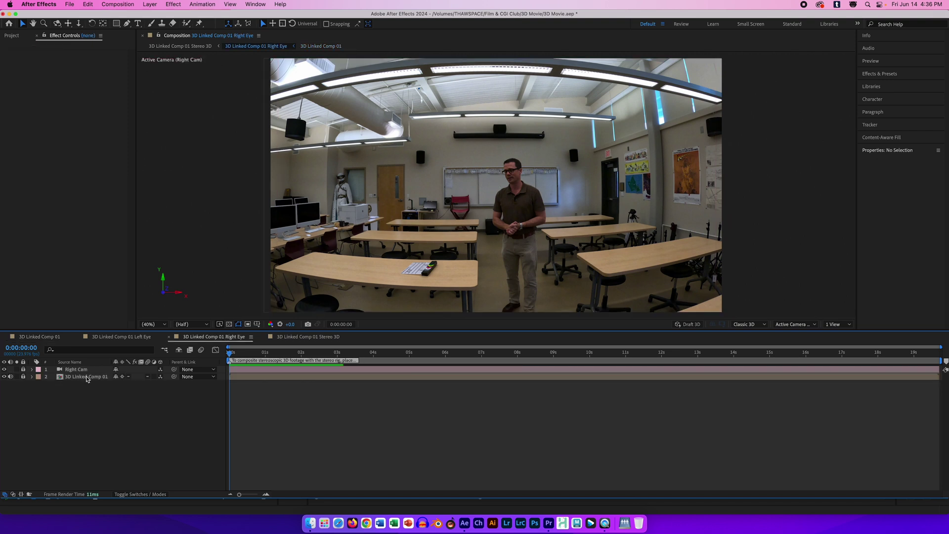
key("super+slash")
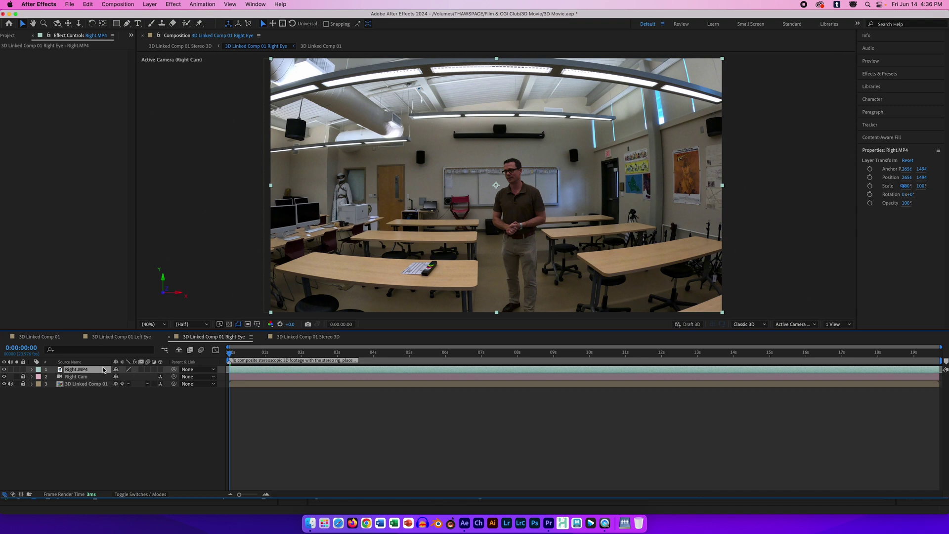
Step: Move Right.MP4 directly below Right Cam, and copy Left.MP4 from 3D Linked Comp 01 into the Left Eye composition directly below Left Cam
left_click_drag(89, 376, 84, 382)
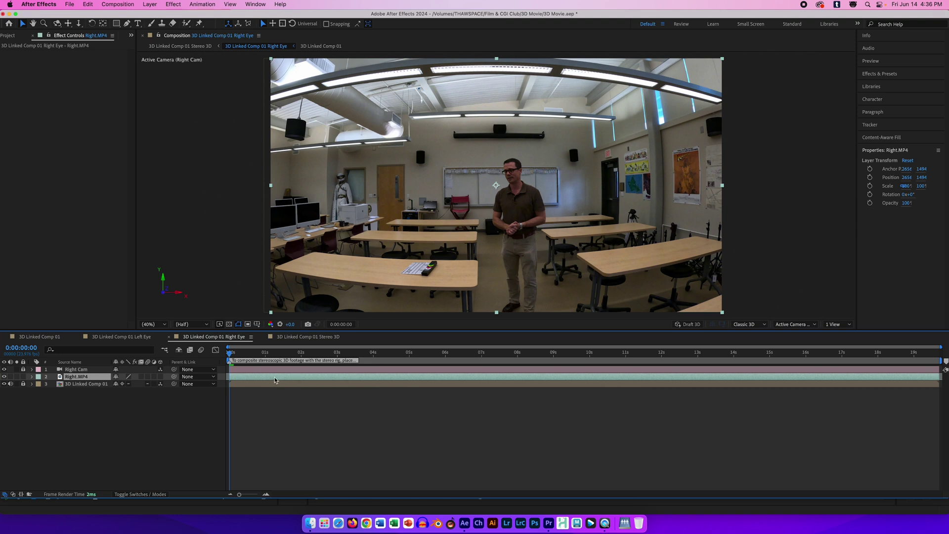
left_click(28, 339)
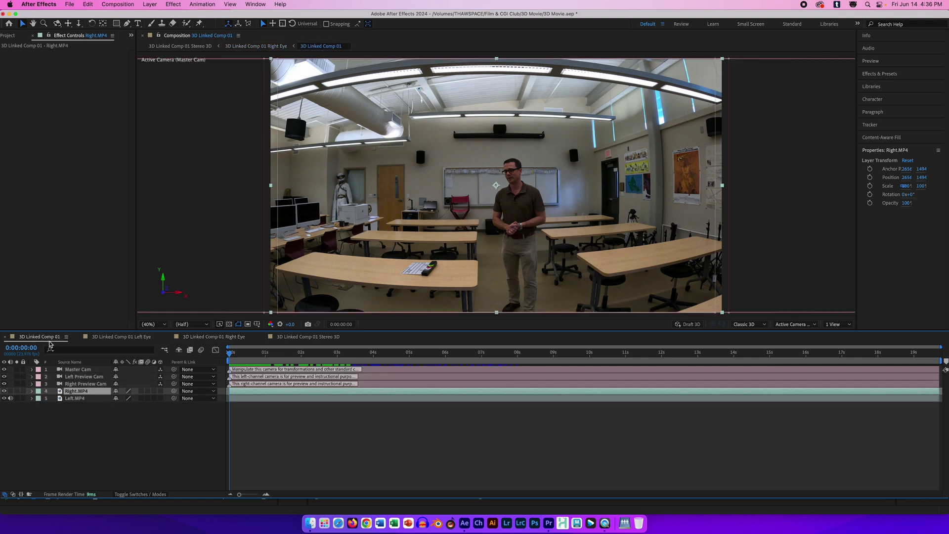
left_click(79, 398)
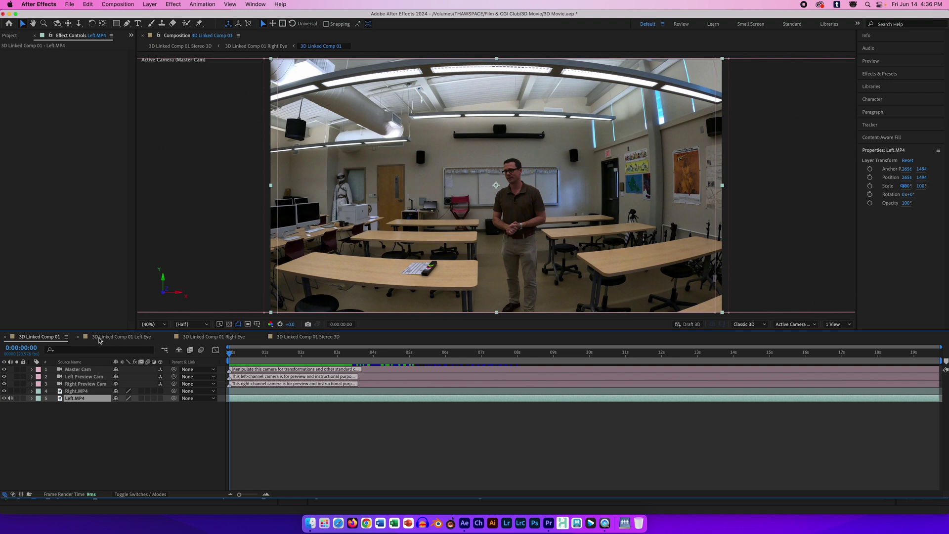
left_click(134, 340)
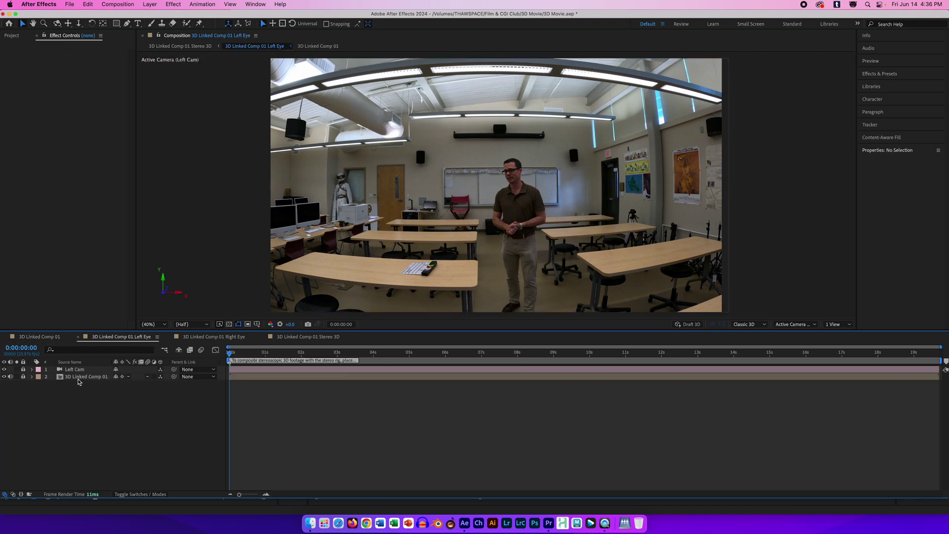
key("super+v")
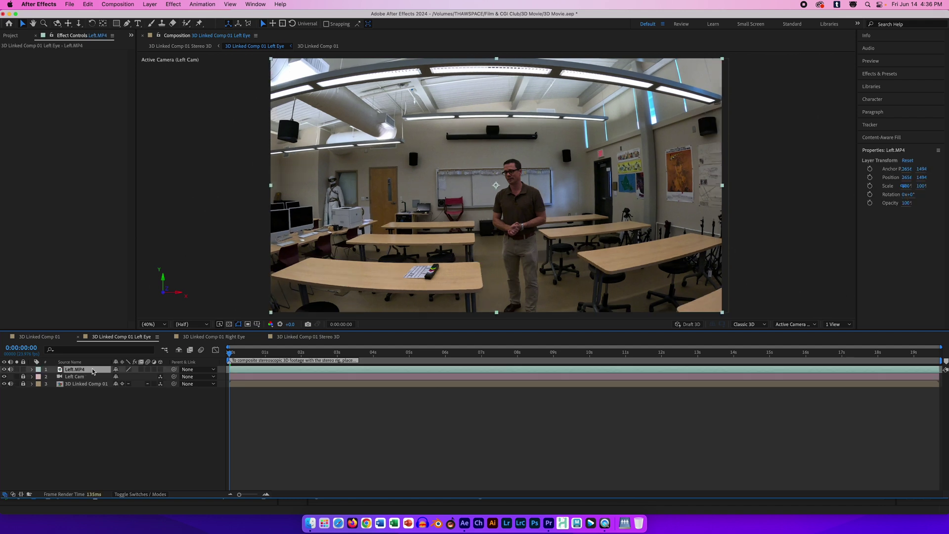
left_click_drag(90, 372, 86, 381)
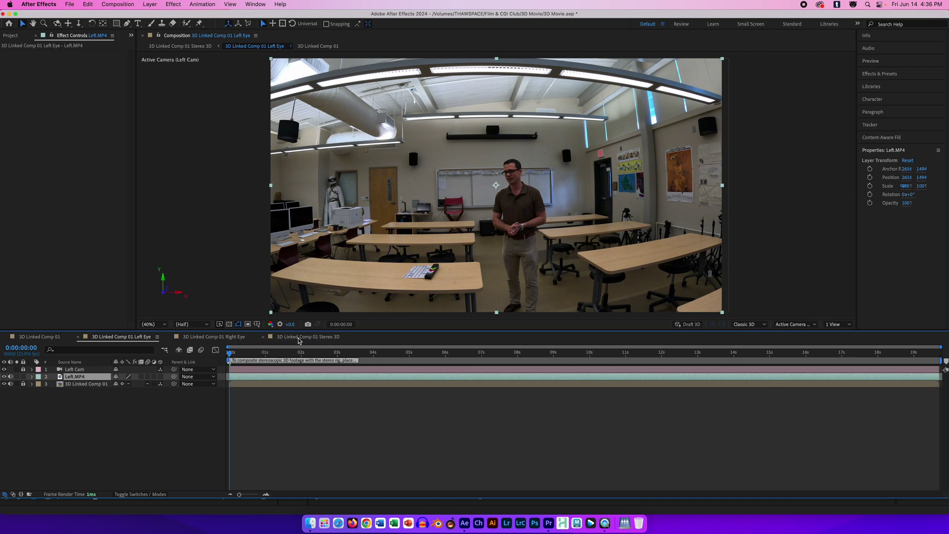
Step: In the Stereo 3D composition, compare Balanced Colored Red Blue with Balanced Red Blue LR and keep Balanced Red Blue LR as the 3D View
left_click(335, 341)
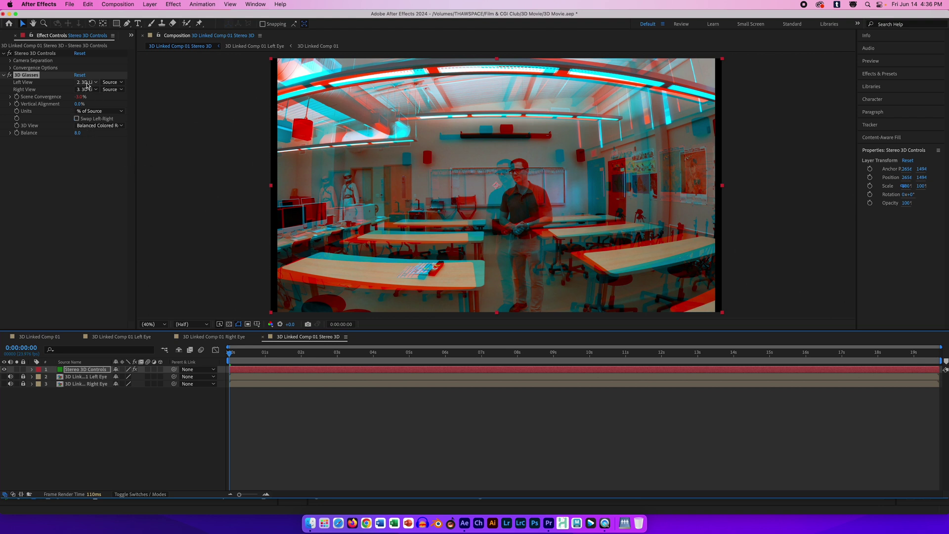
left_click_drag(136, 91, 355, 90)
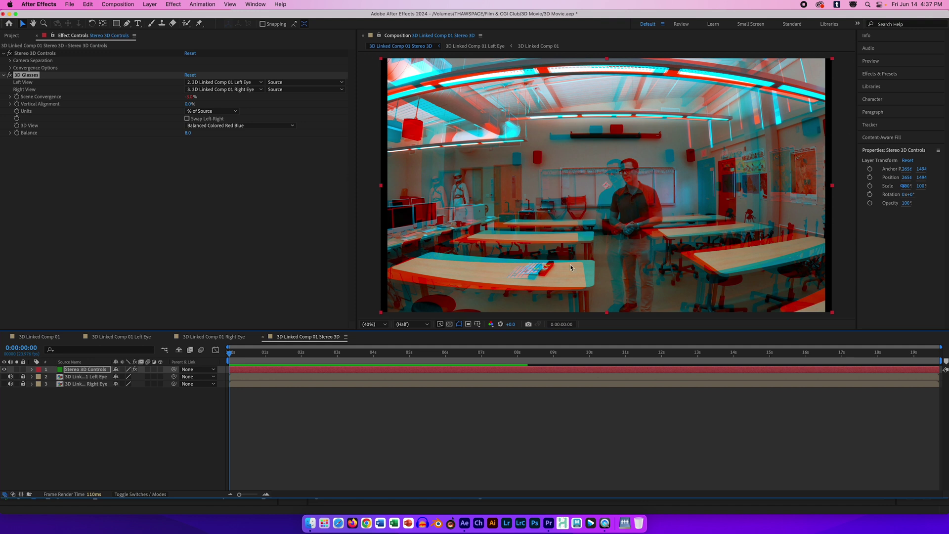
left_click(298, 187)
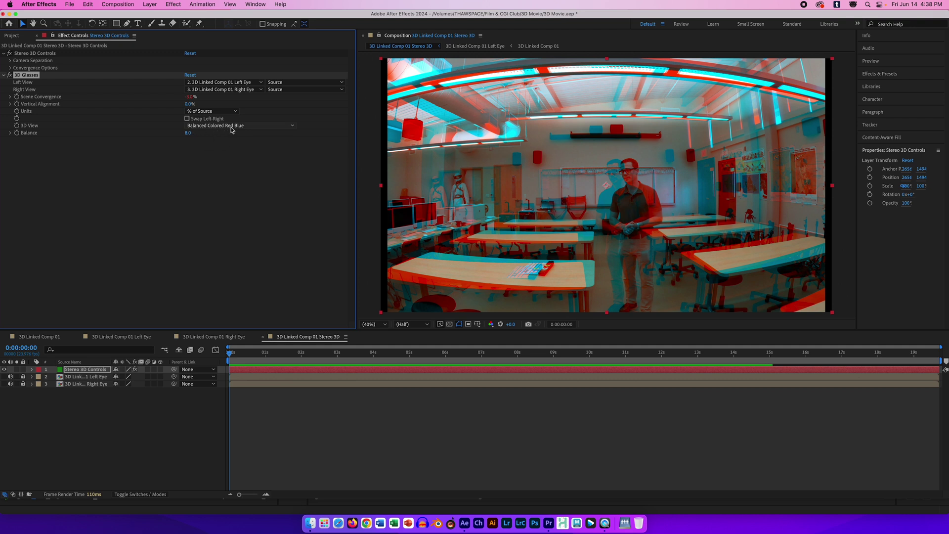
left_click(257, 128)
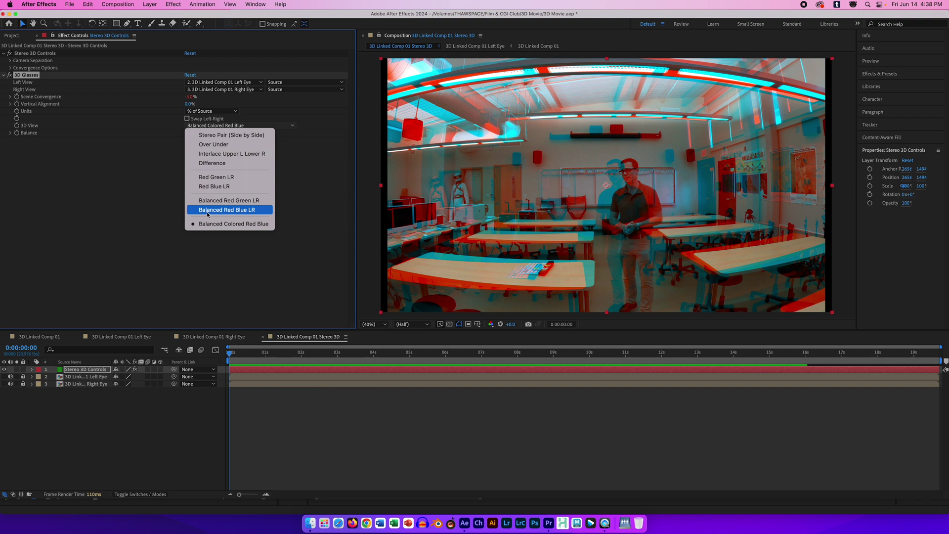
left_click(254, 212)
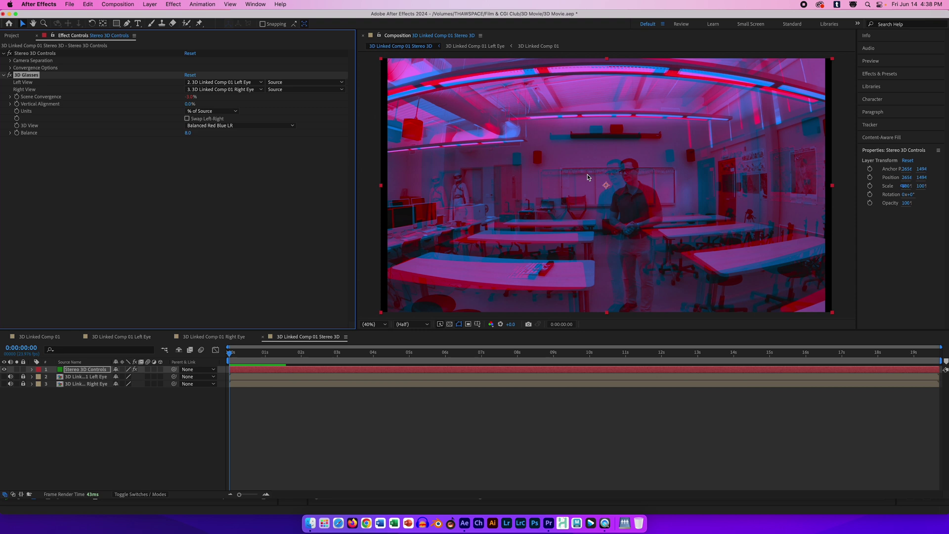
left_click(233, 126)
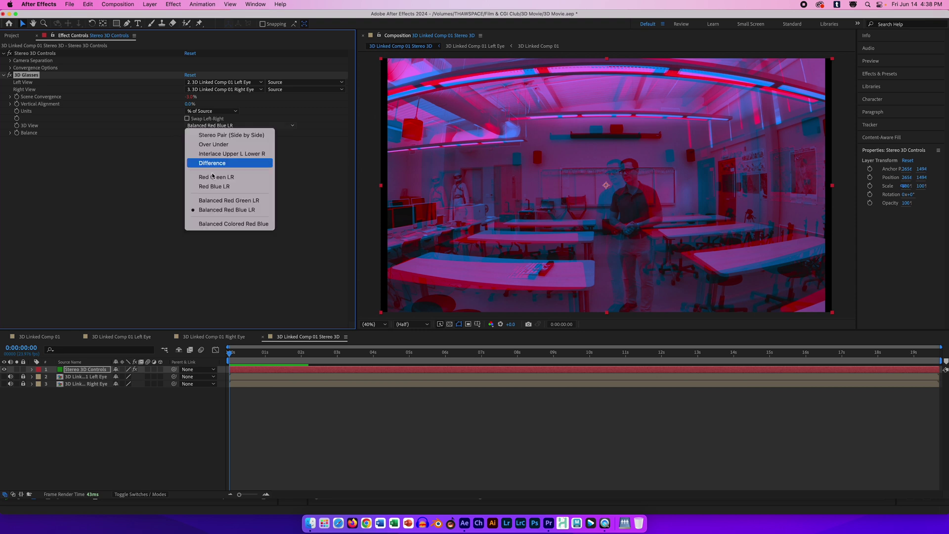
left_click(230, 224)
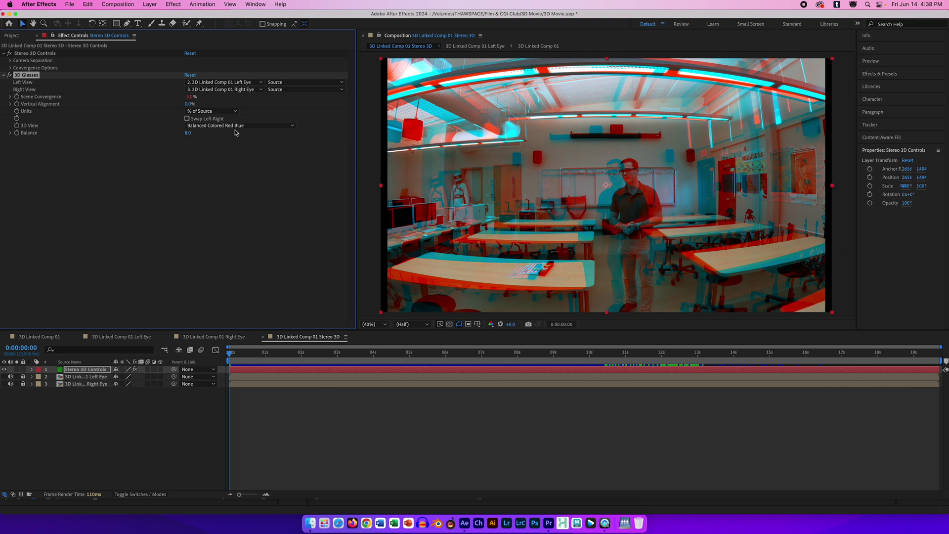
left_click(271, 127)
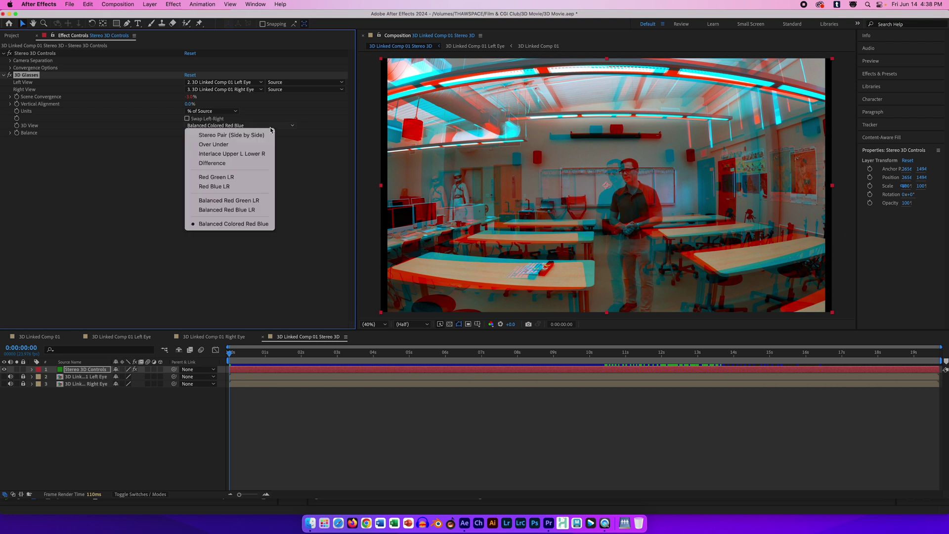
left_click(238, 210)
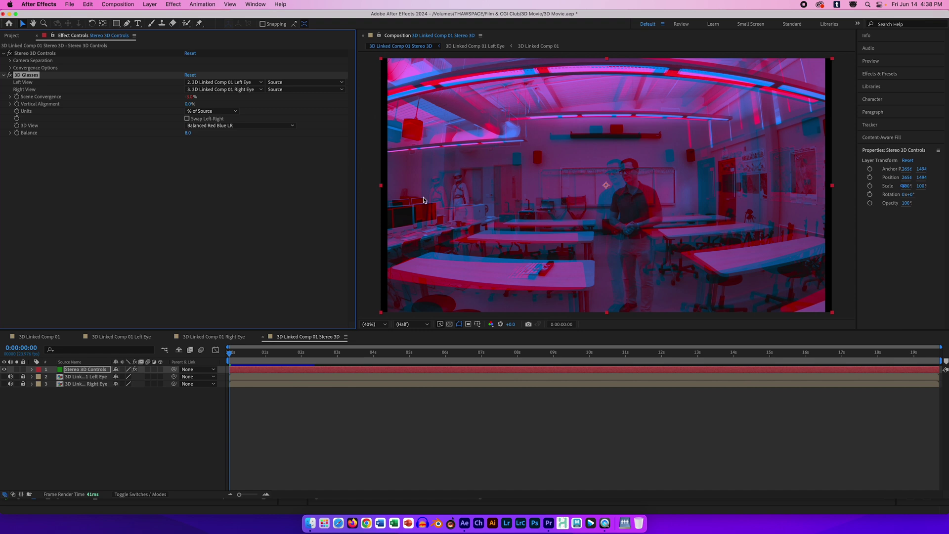
Step: Try adjusting the Balance of the 3D Glasses effect and restore it to 8
mouse_move(187, 132)
left_mouse_down()
mouse_move(223, 137)
mouse_move(190, 138)
left_mouse_up()
left_click(190, 135)
type("8")
key("Return")
Step: Set the Scene Convergence of the 3D Glasses effect to 0% and inspect the subject at 100% magnification
left_click_drag(191, 99, 190, 97)
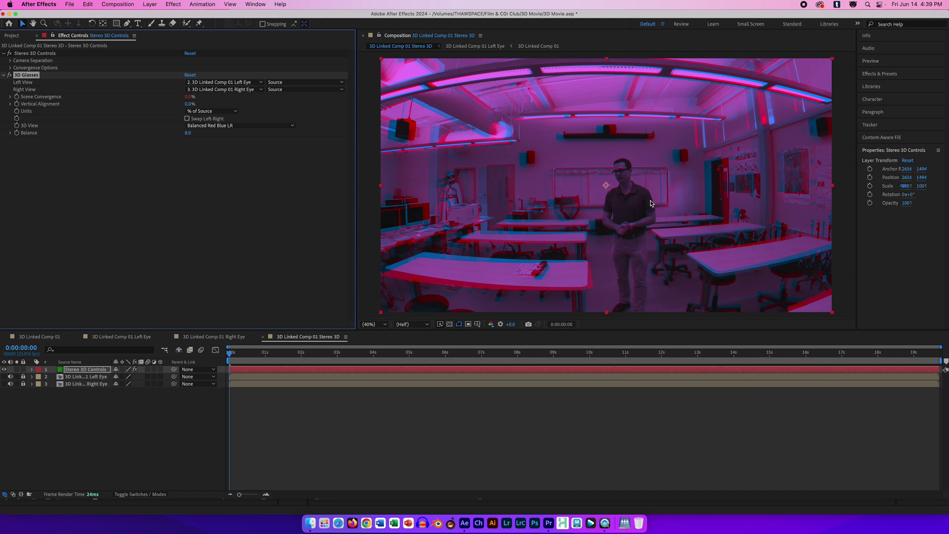
left_click(385, 325)
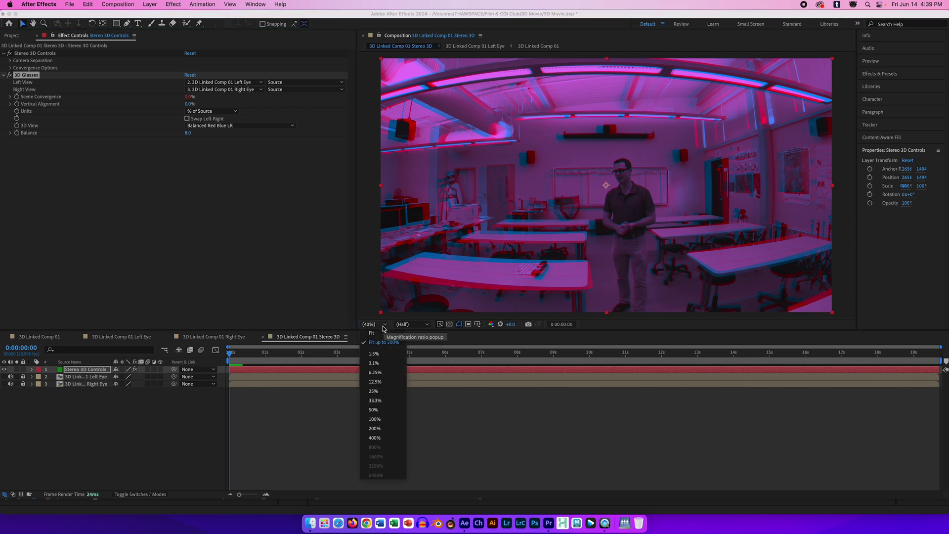
left_click(386, 420)
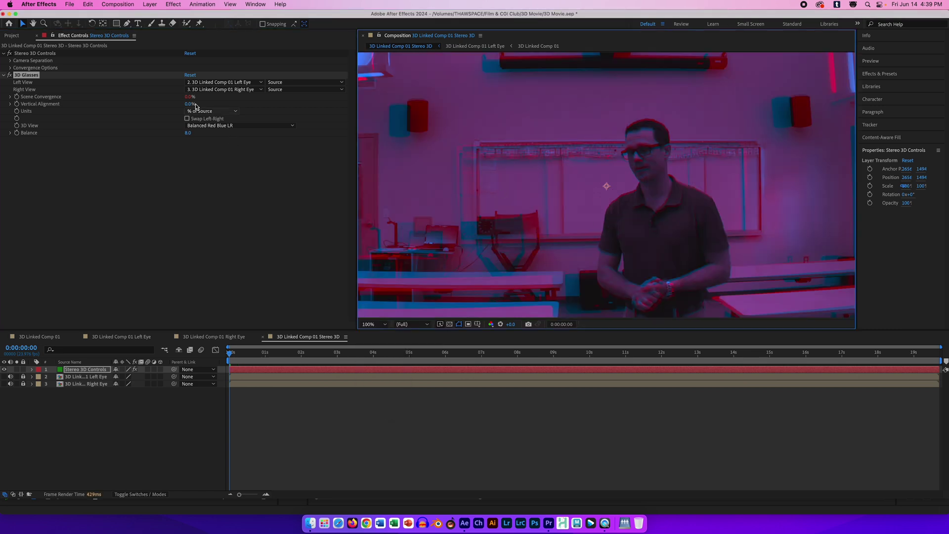
mouse_move(189, 97)
left_mouse_down()
mouse_move(215, 98)
mouse_move(189, 97)
left_mouse_up()
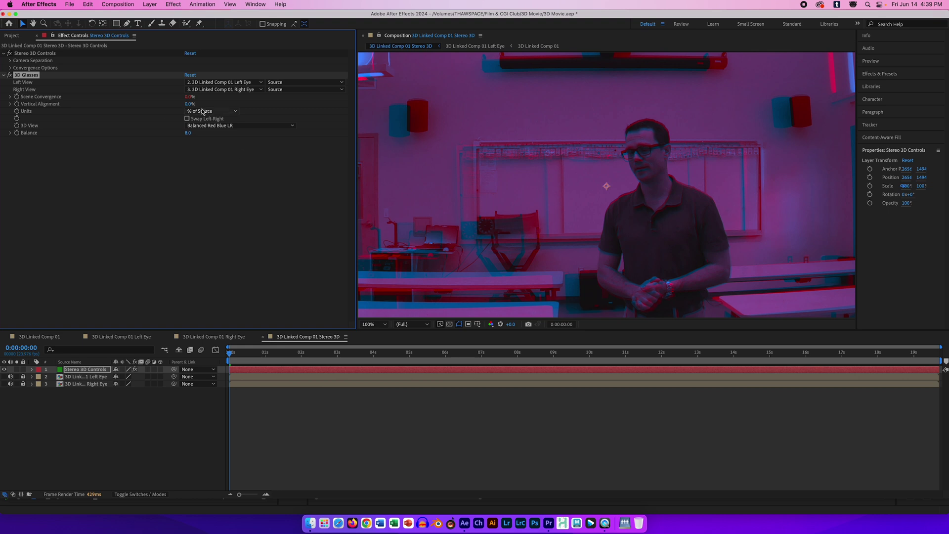
Step: Try several Vertical Alignment values for the 3D Glasses effect, including -1%, and return it to 0%
left_click_drag(189, 97, 189, 104)
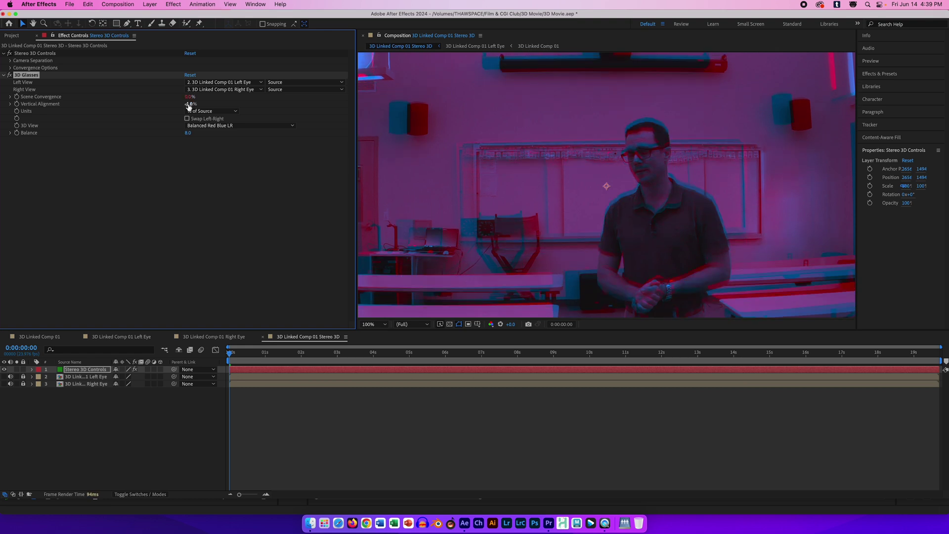
left_click_drag(188, 104, 186, 107)
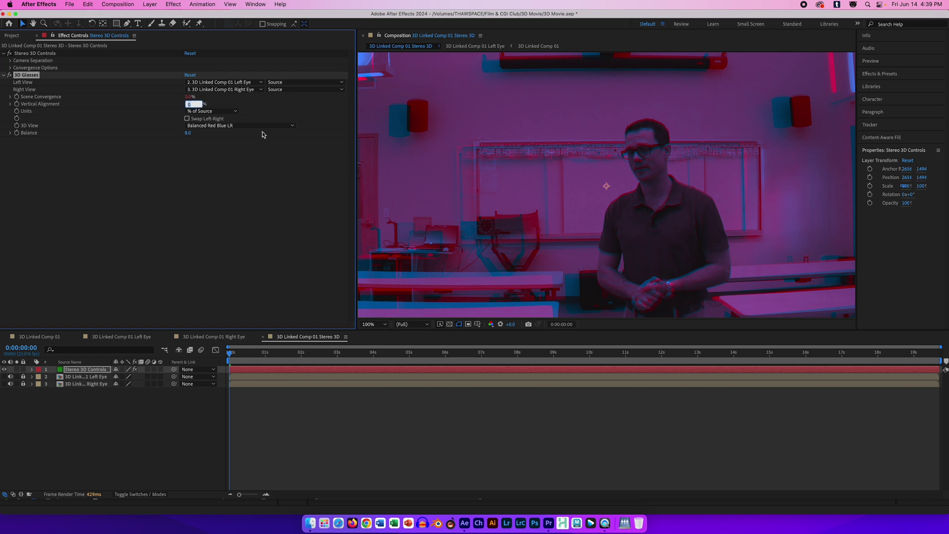
key("Return")
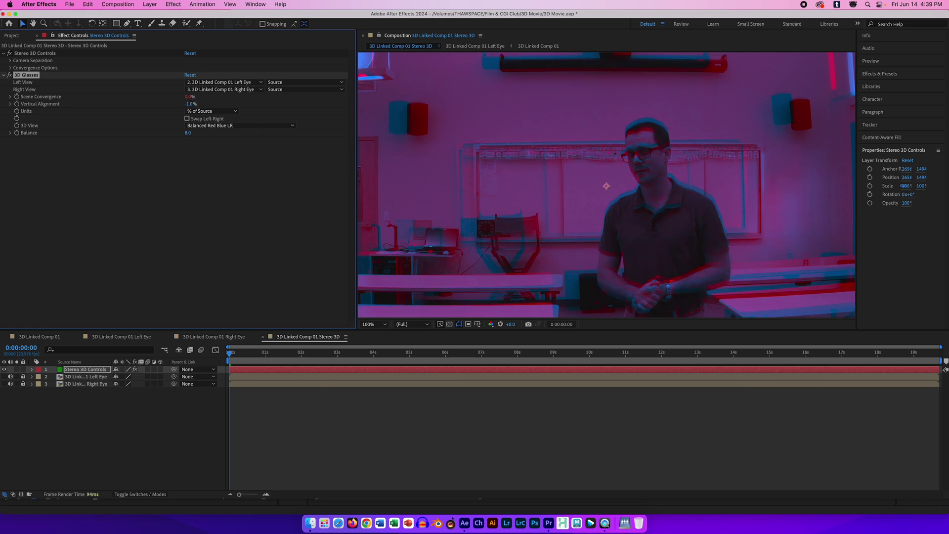
left_click(191, 104)
key("Return")
left_click(190, 104)
type("9")
key("Return")
left_click_drag(192, 104, 188, 104)
left_click(189, 105)
type("4")
key("Return")
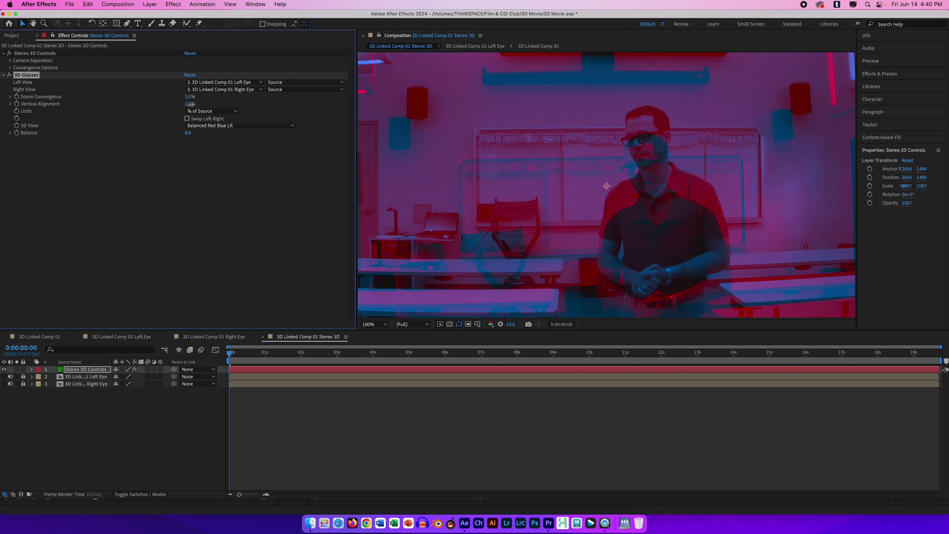
left_click_drag(190, 105, 189, 105)
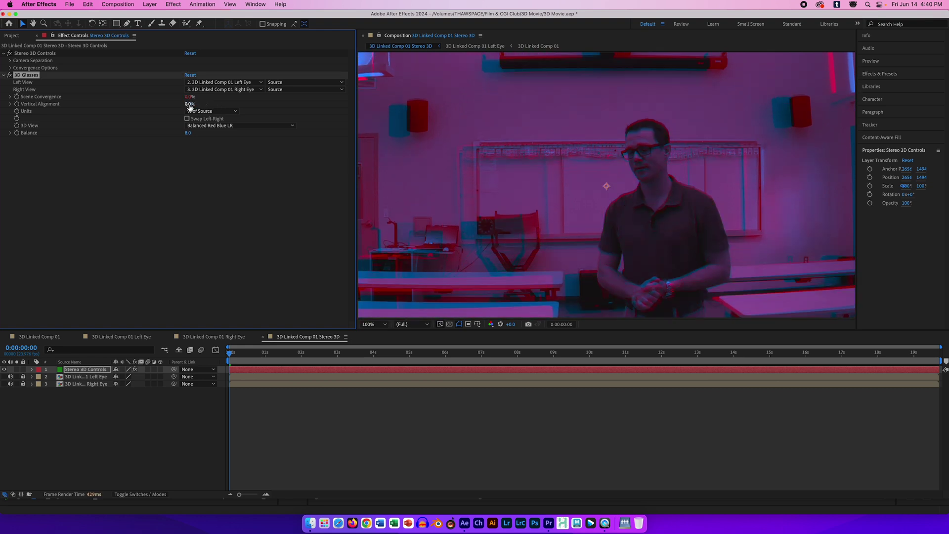
Step: Set the Vertical Alignment to -0.5%, preview the playback with the whole frame fitted in view, and dismiss the Comp Profiler tip
left_click(190, 104)
key("Return")
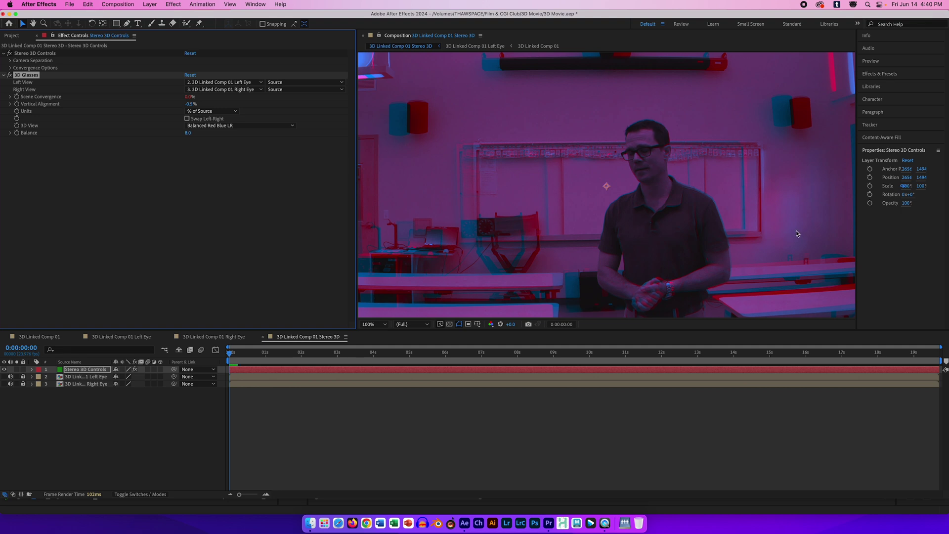
left_click(374, 324)
left_click(378, 341)
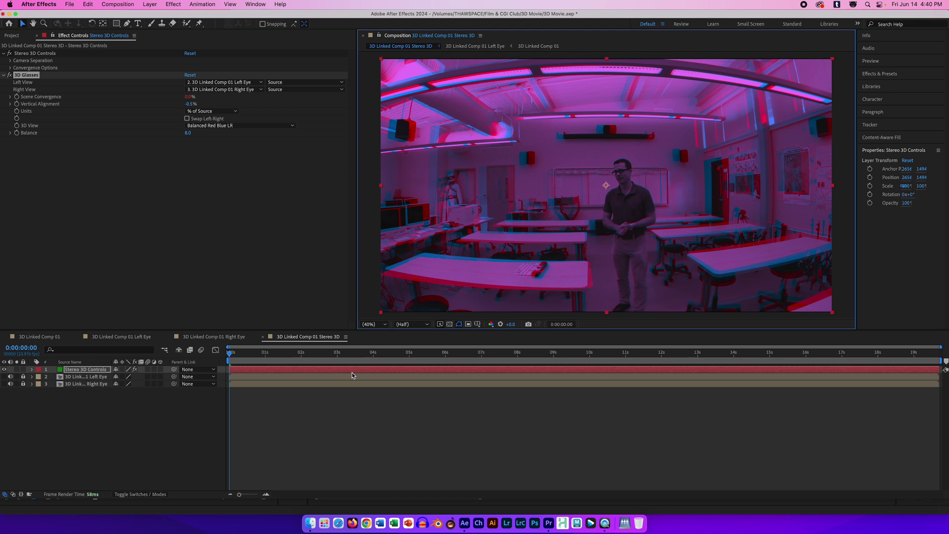
key("space")
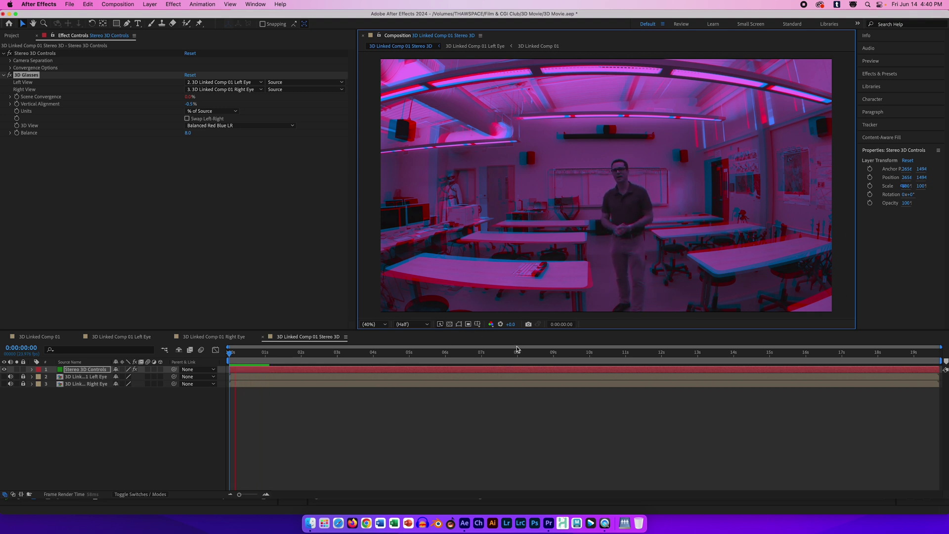
key("space")
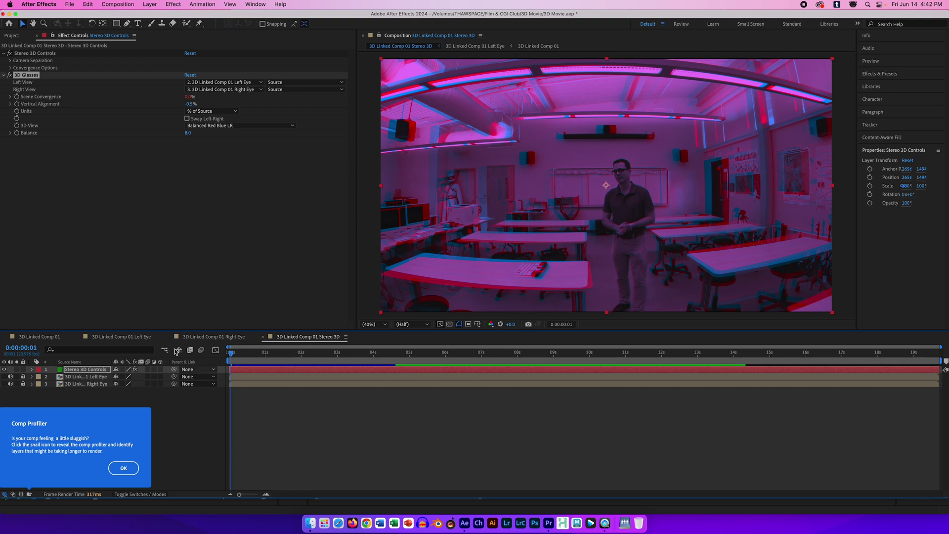
left_click(124, 468)
Step: Add the Stereo 3D composition to the Render Queue and render it as Final 3D.mov in the 3D Movie folder
left_click(68, 4)
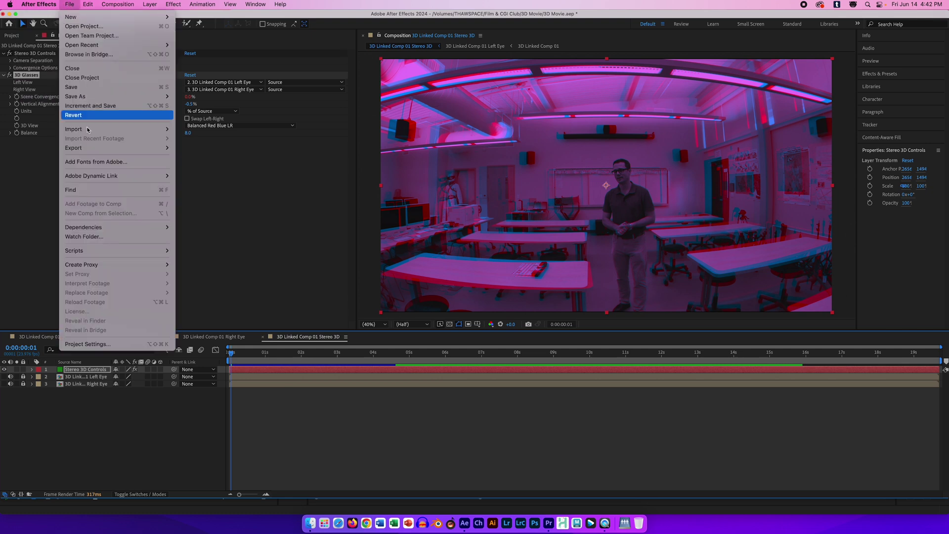
mouse_move(105, 148)
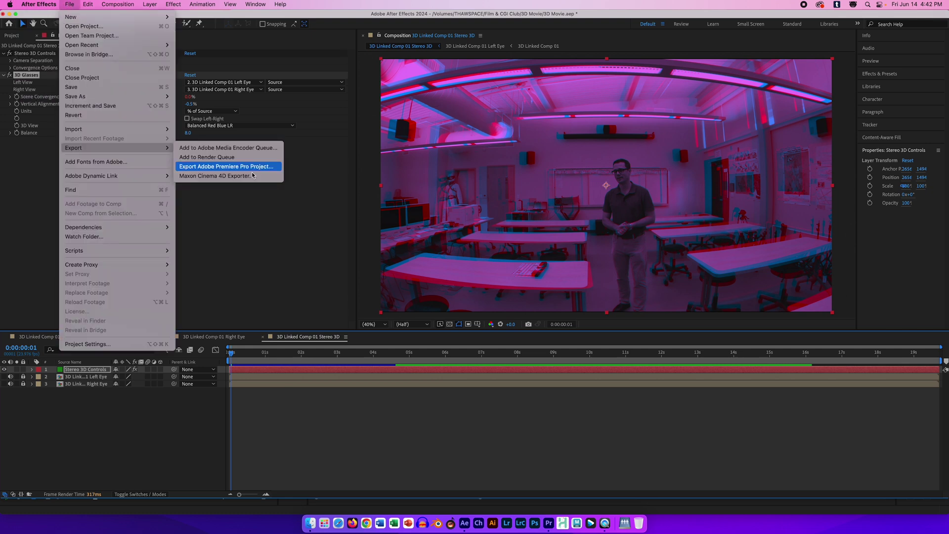
left_click(229, 157)
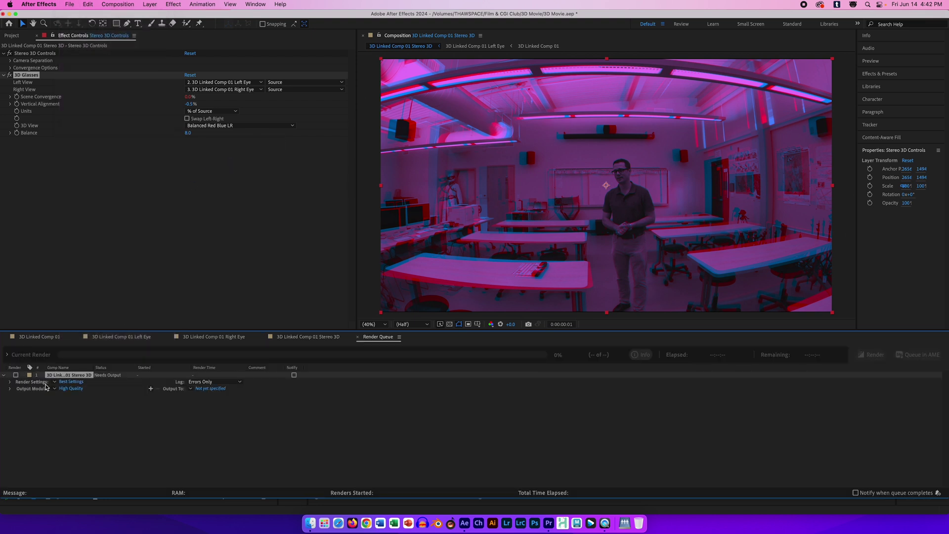
left_click(68, 388)
left_click(222, 390)
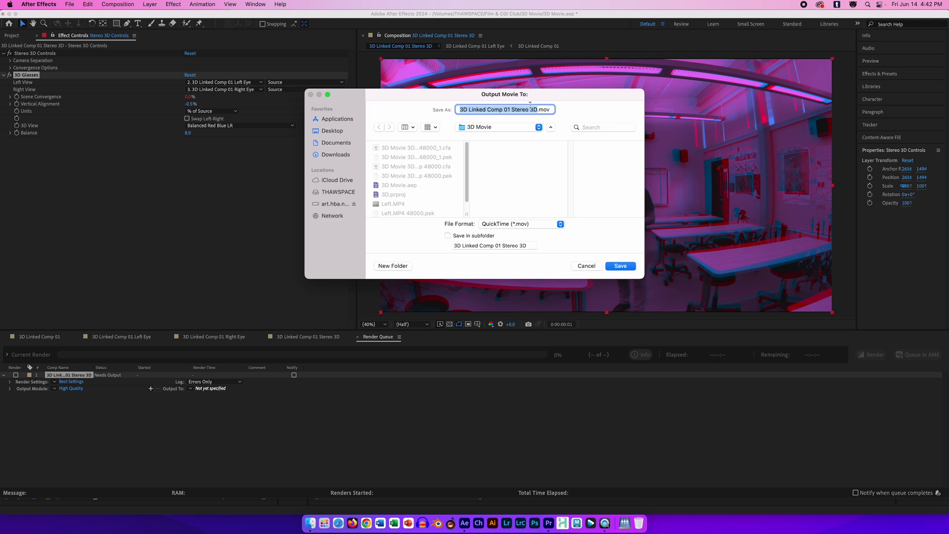
type("Flna")
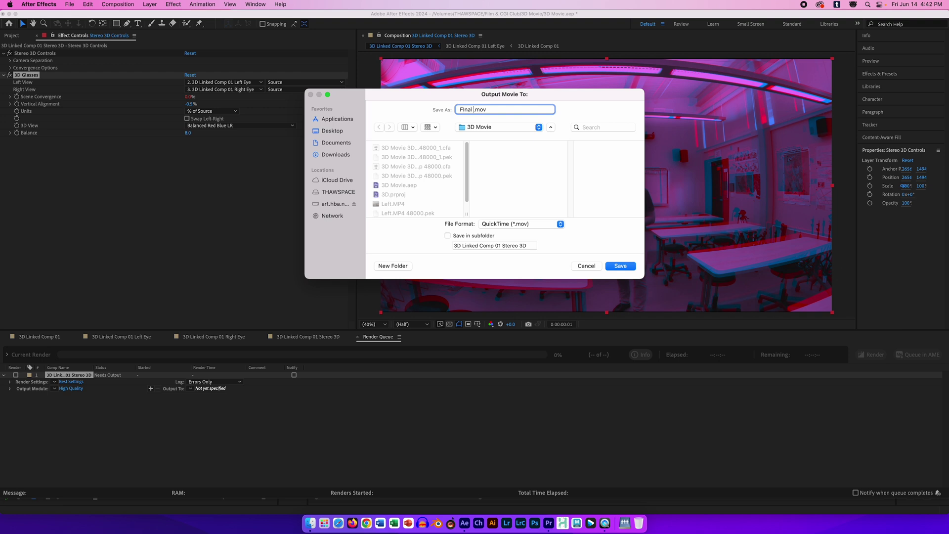
type("l 3D")
left_click(620, 266)
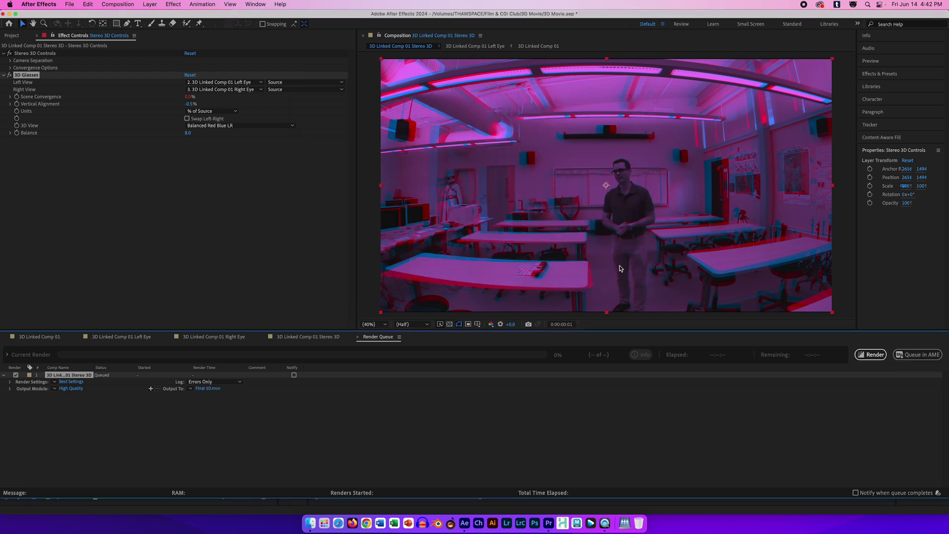
left_click(872, 355)
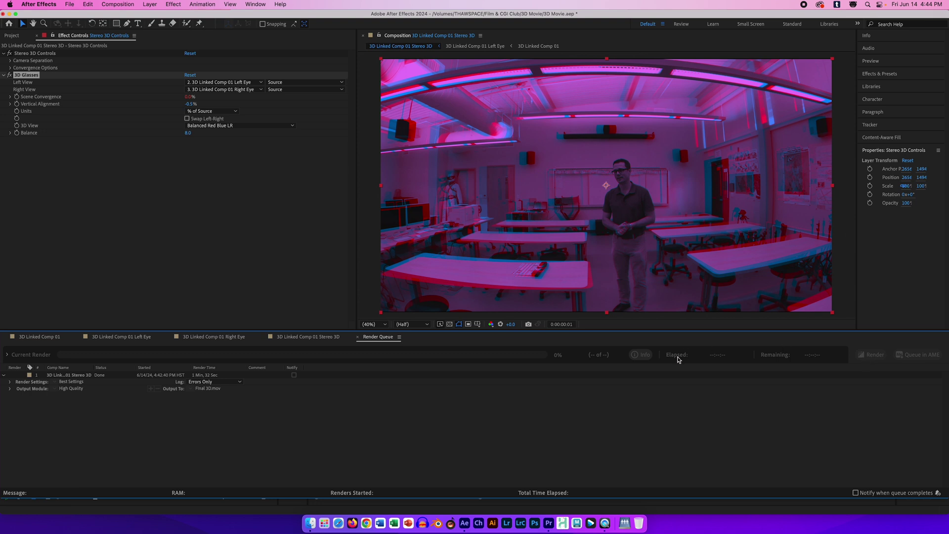
Step: Quit After Effects, saving the changes to 3D Movie.aep
left_click(44, 6)
left_click(39, 92)
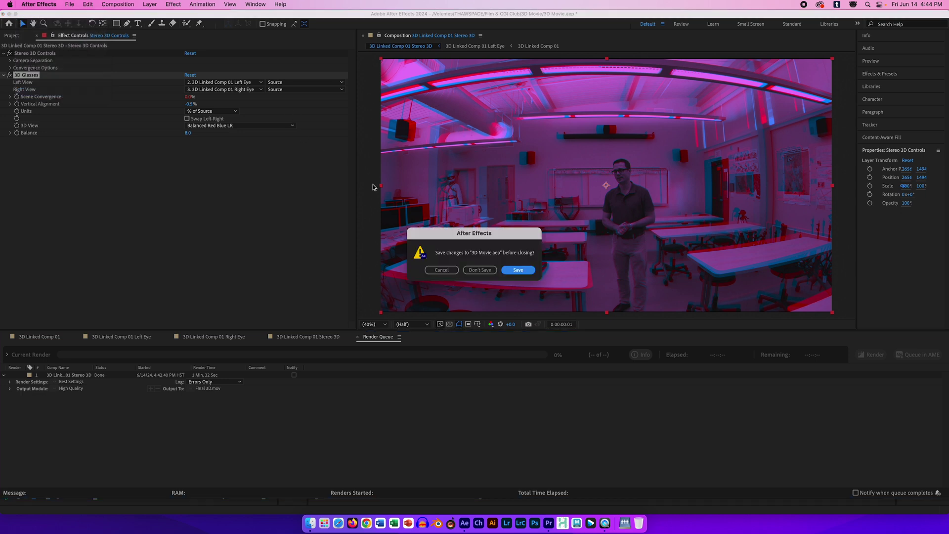
left_click(522, 271)
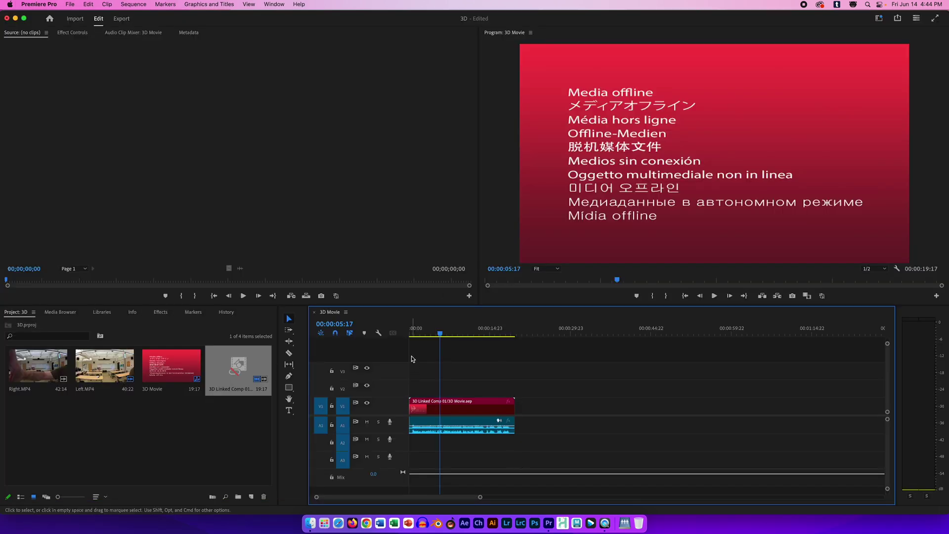
Step: In Premiere Pro, delete the offline linked composition clip from the 3D Movie sequence and remove 3D Linked Comp 01 from the project
left_click(434, 334)
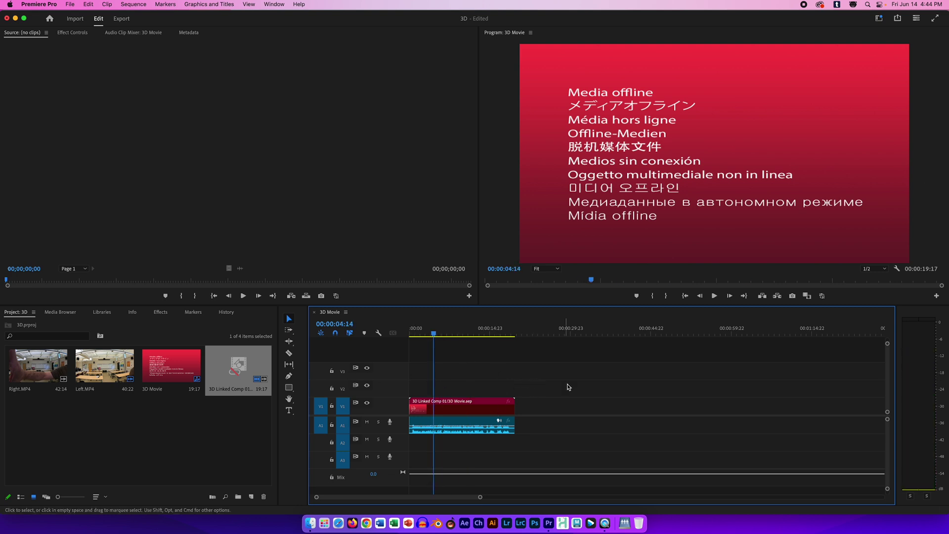
left_click_drag(547, 378, 474, 439)
key("Delete")
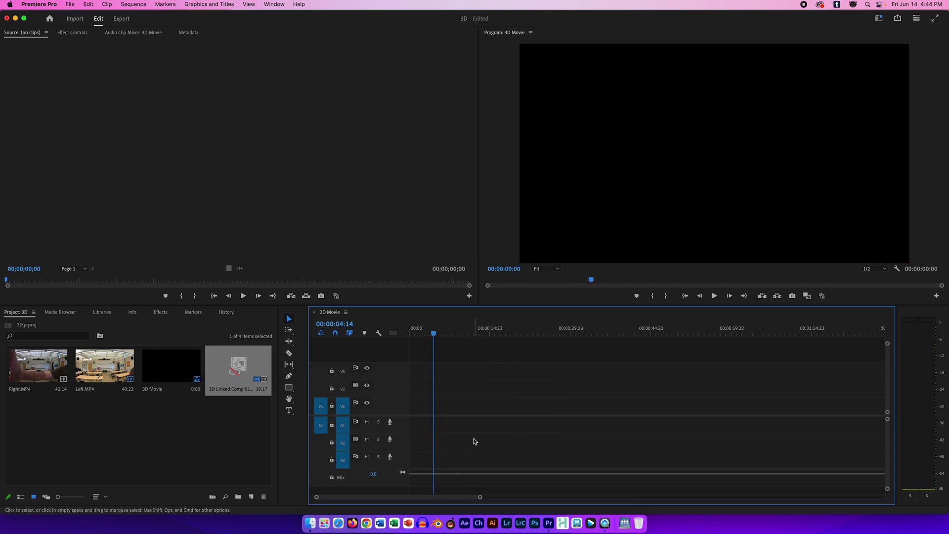
left_click(185, 420)
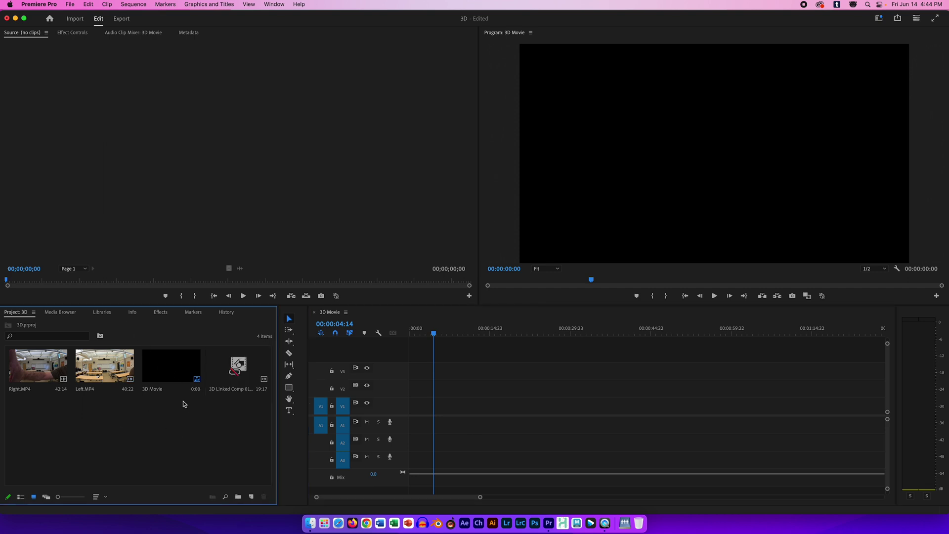
left_click(227, 357)
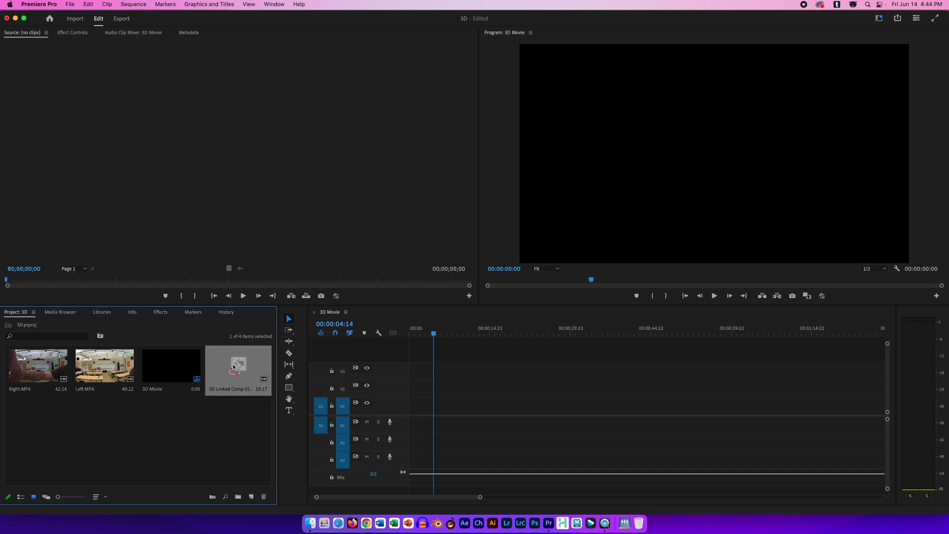
key("Delete")
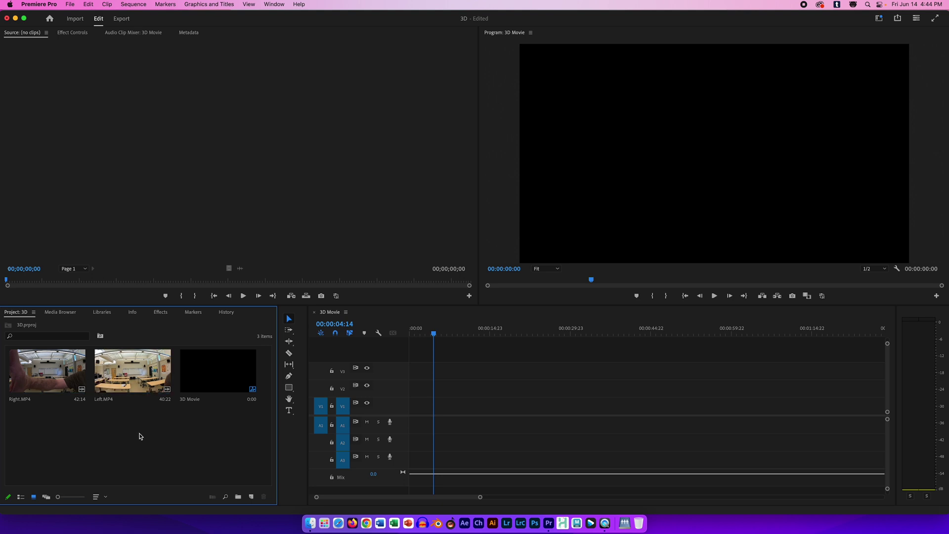
Step: Import Final 3D.mov from the 3D Movie folder and place it at the start of the 3D Movie sequence on V1 and A1
left_click_drag(147, 431, 53, 377)
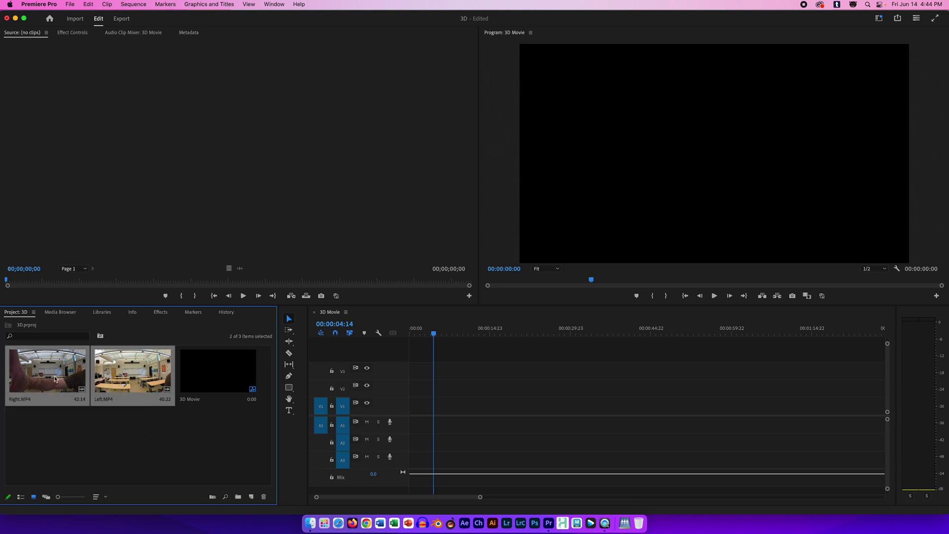
left_click(144, 441)
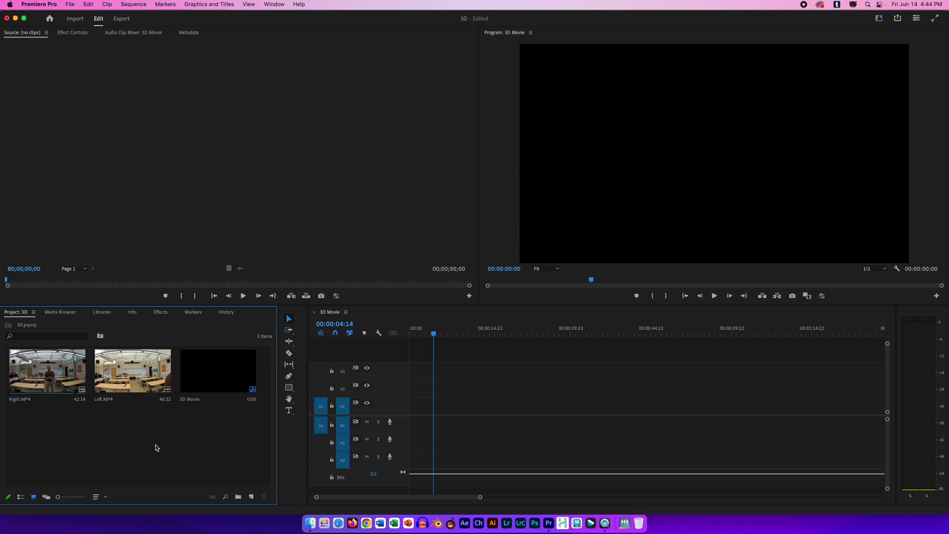
double_click(109, 444)
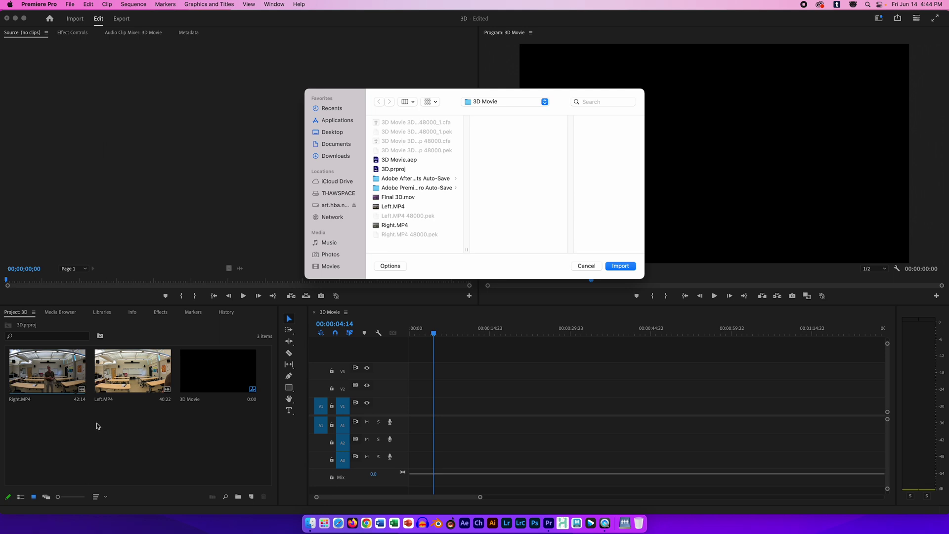
left_click(401, 197)
left_click(621, 265)
left_click_drag(256, 347, 417, 420)
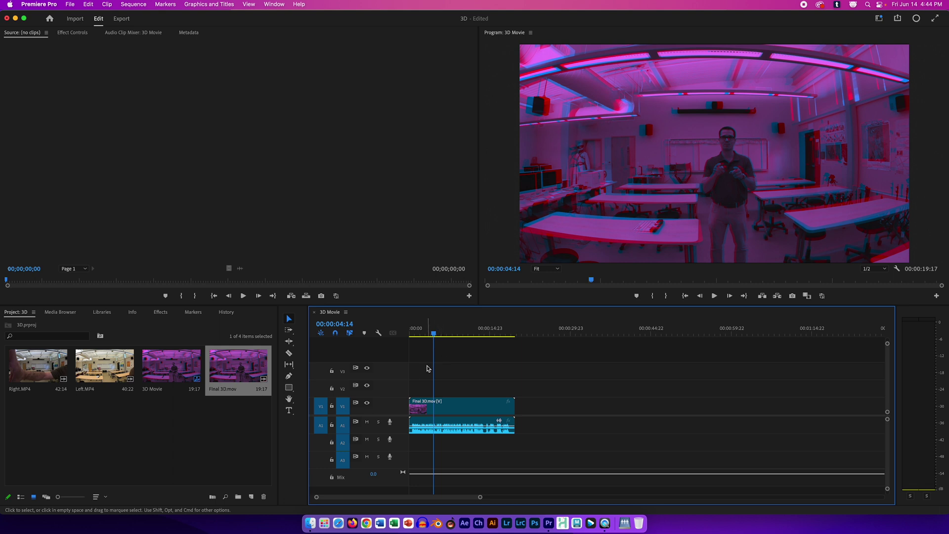
left_click_drag(432, 366, 446, 341)
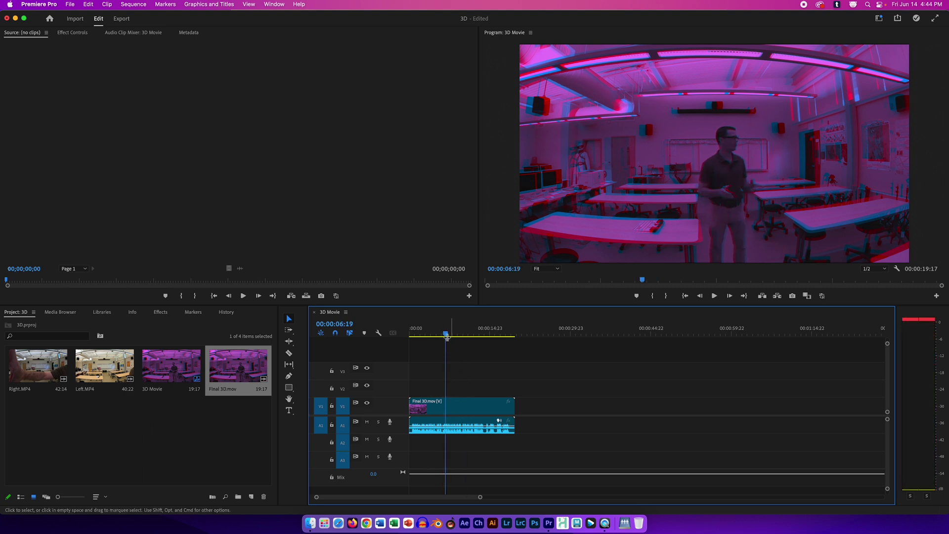
Step: Normalize the max peak of the Final 3D.mov clip's audio gain and play the sequence briefly from the start
left_click(460, 424)
right_click(473, 421)
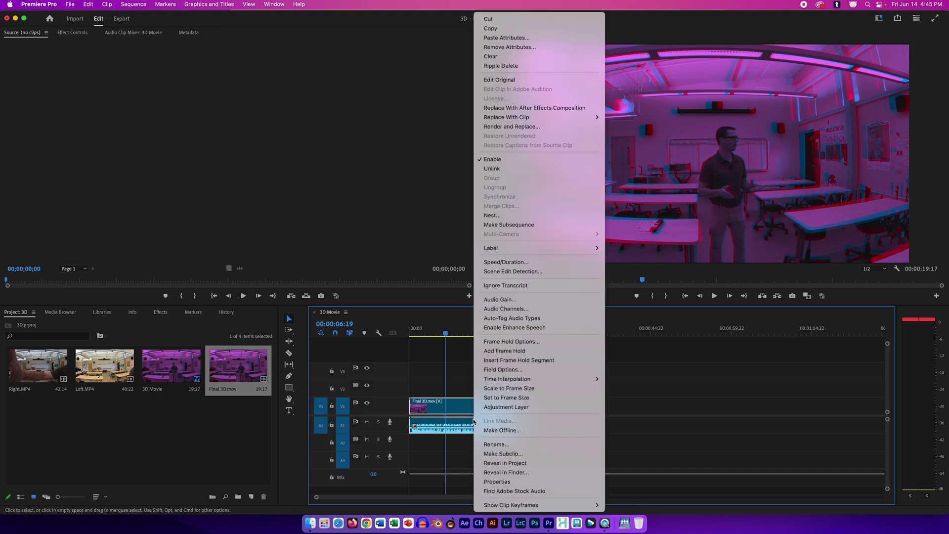
left_click(514, 299)
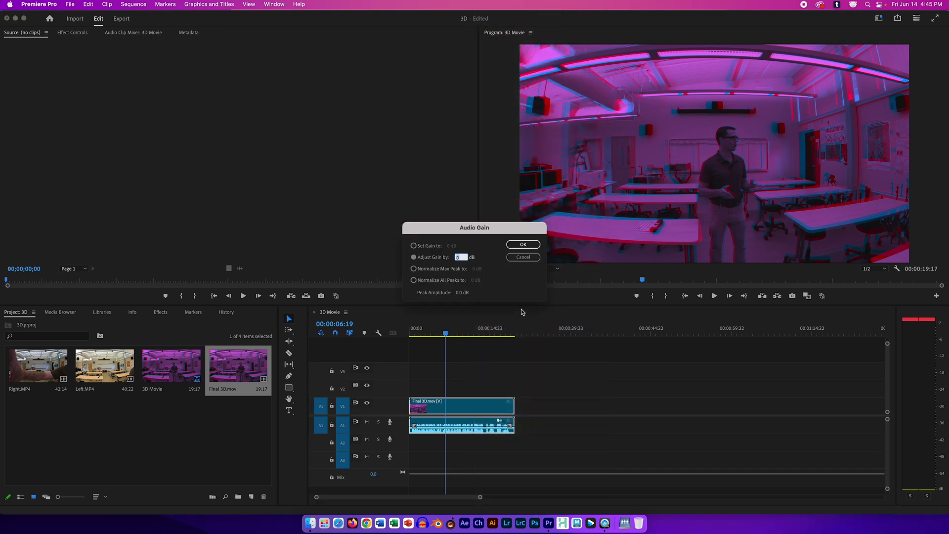
left_click(413, 268)
left_click(475, 269)
key("Return")
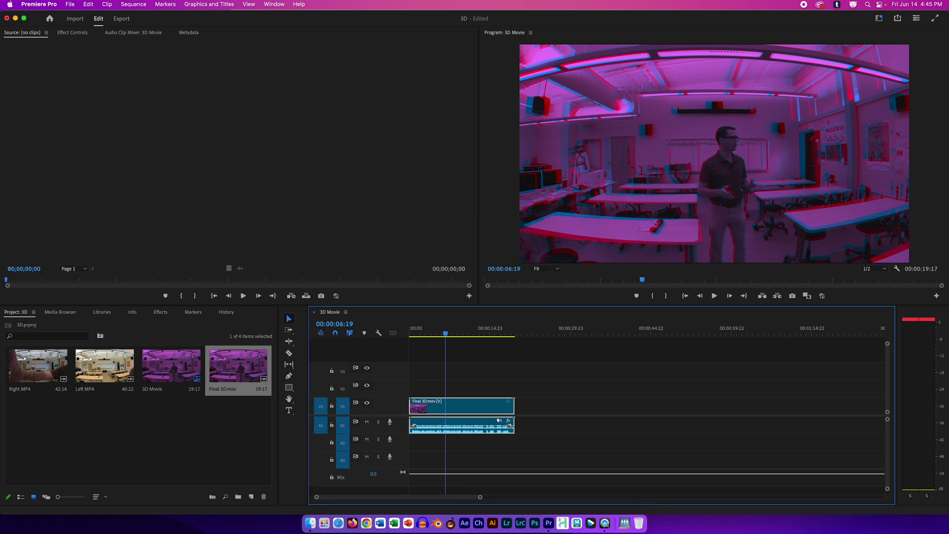
key("Home")
key("space")
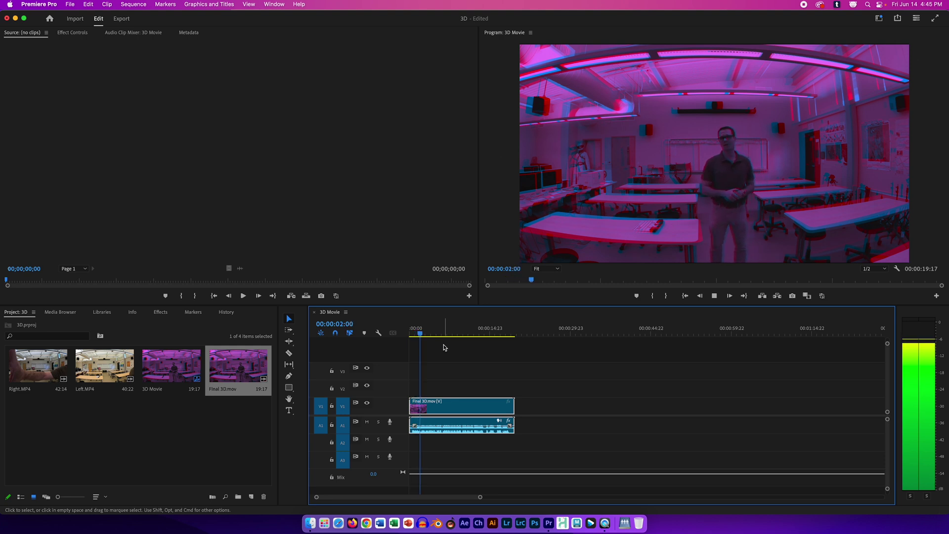
key("space")
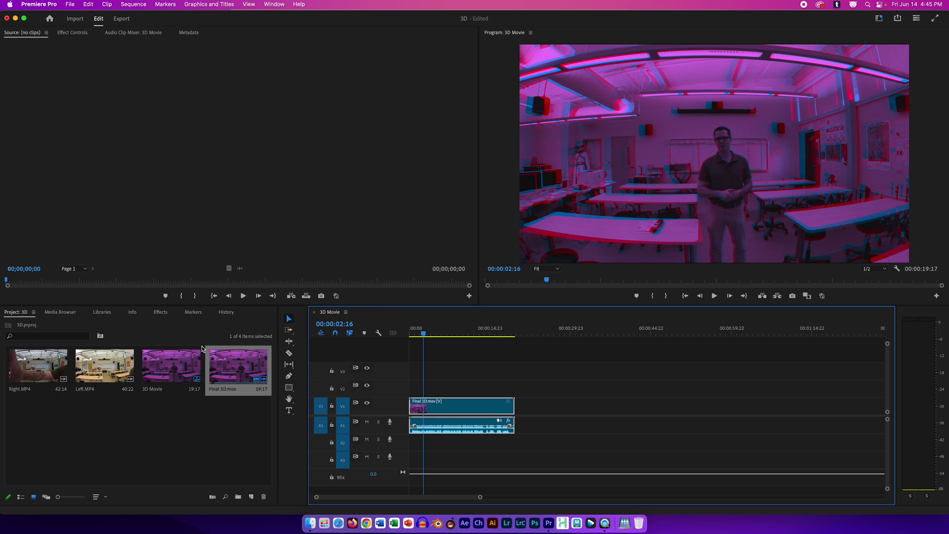
Step: Apply the Lumetri Color effect from the Color Correction video effects to the Final 3D.mov clip
left_click(161, 312)
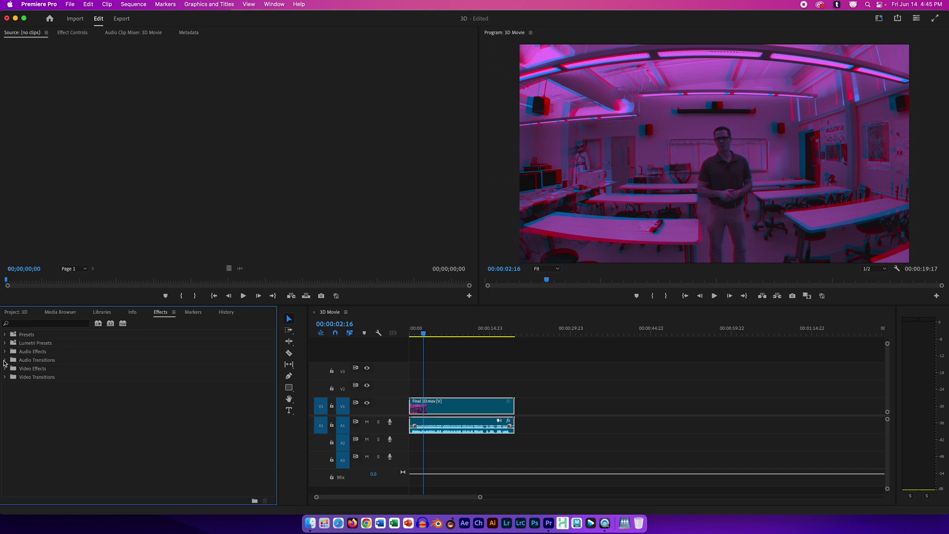
left_click(6, 368)
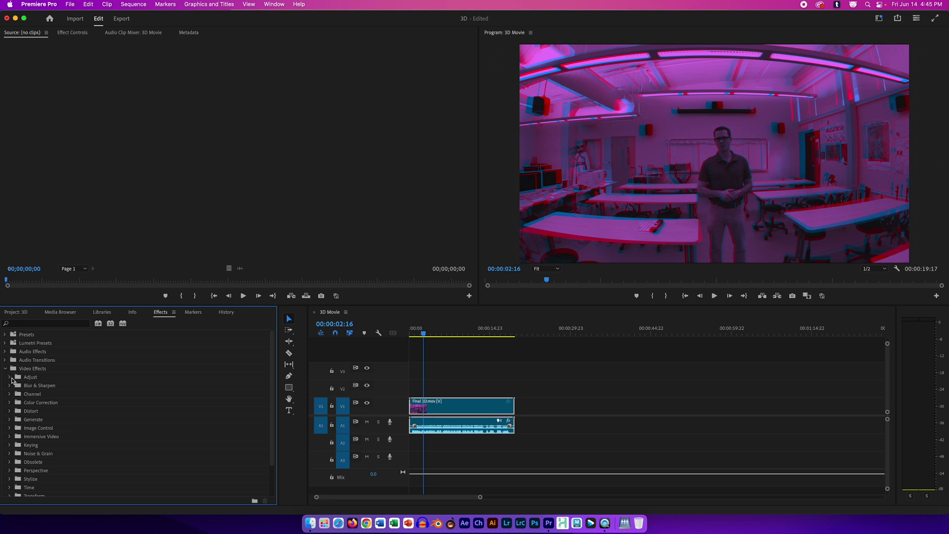
left_click(10, 378)
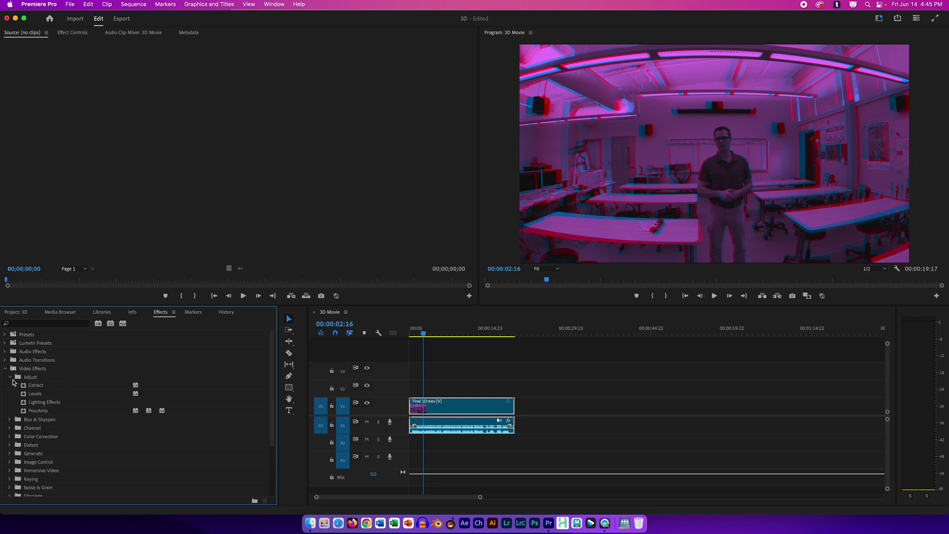
left_click(10, 377)
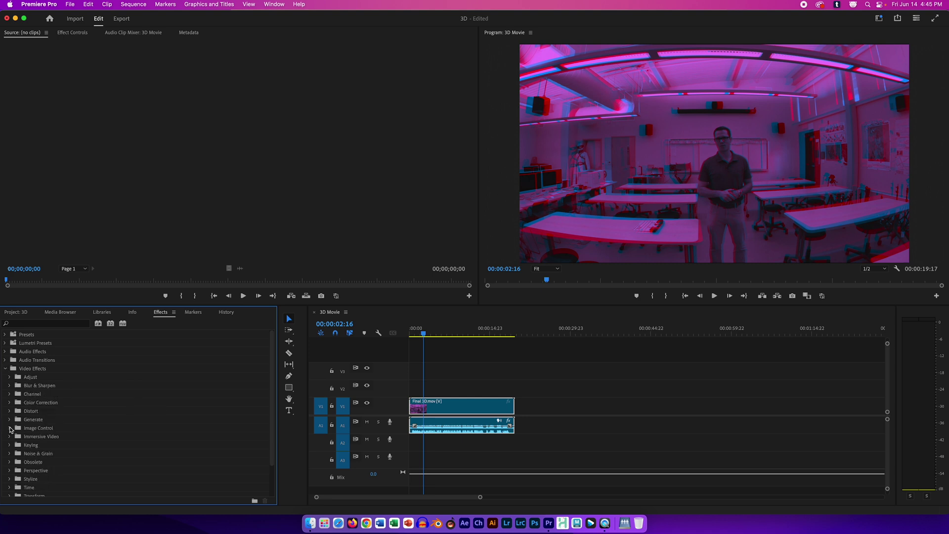
left_click(9, 403)
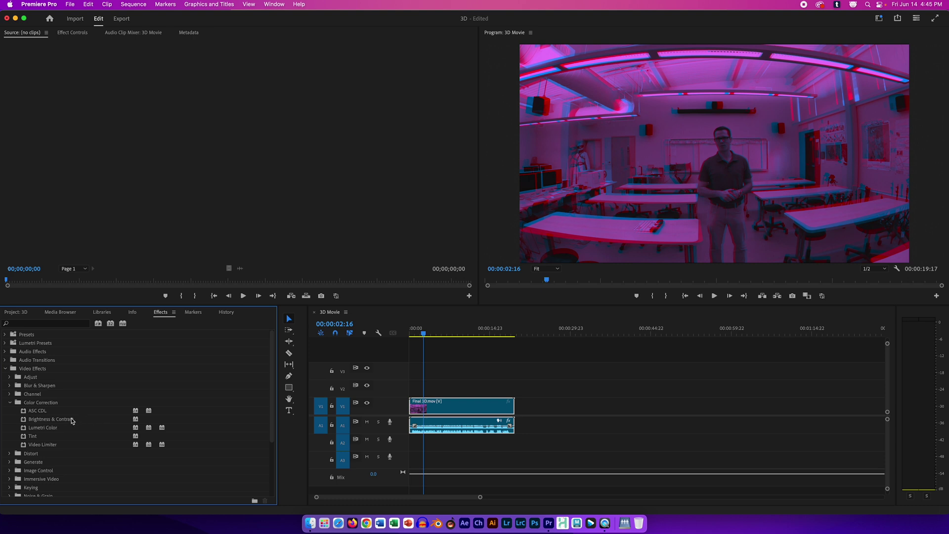
left_click_drag(49, 428, 440, 406)
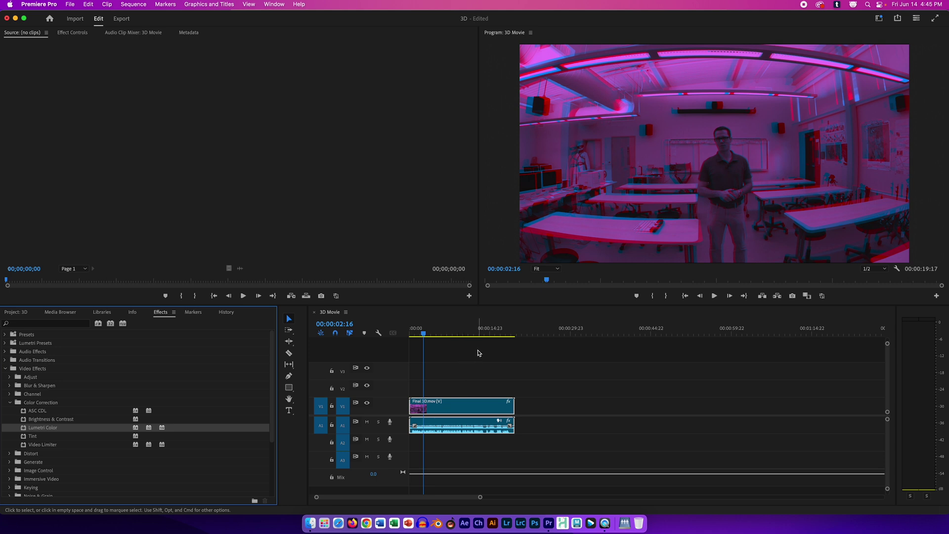
left_click(446, 383)
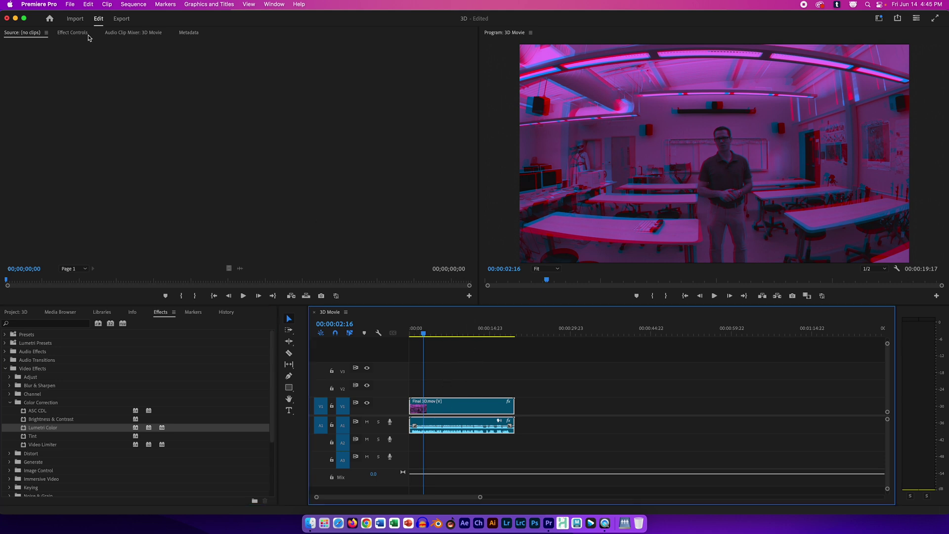
Step: Set the Lumetri Color Basic Correction Exposure to 1.4 and scrub through the opening seconds to check the brightness
left_click(73, 34)
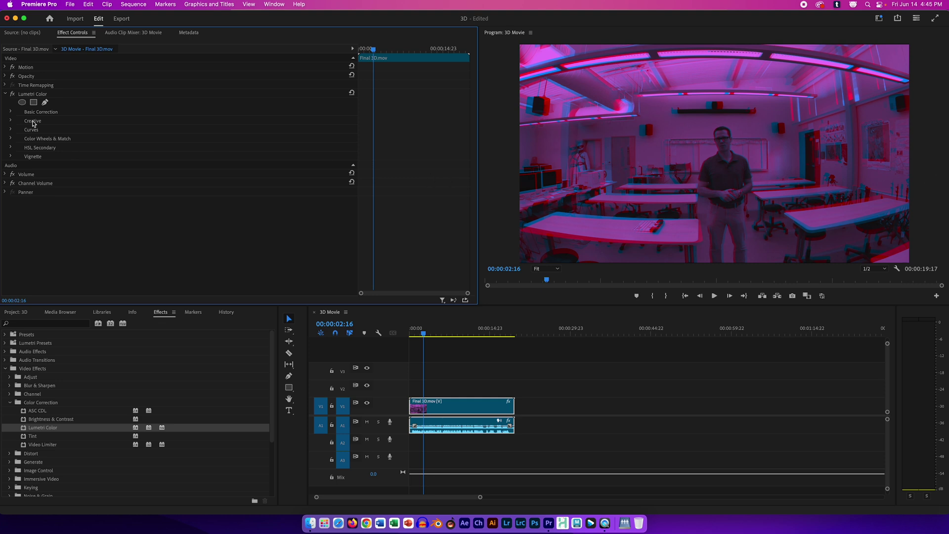
left_click(11, 111)
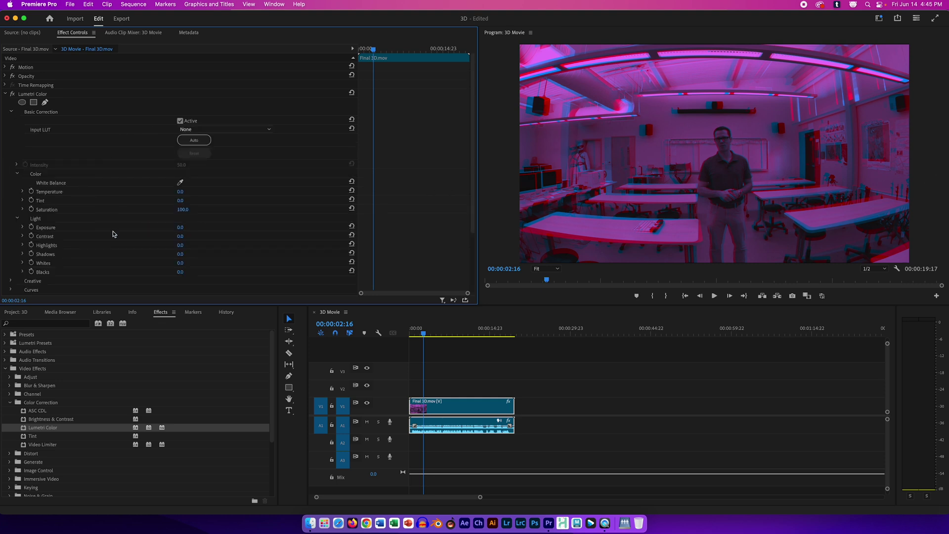
left_click_drag(180, 227, 194, 227)
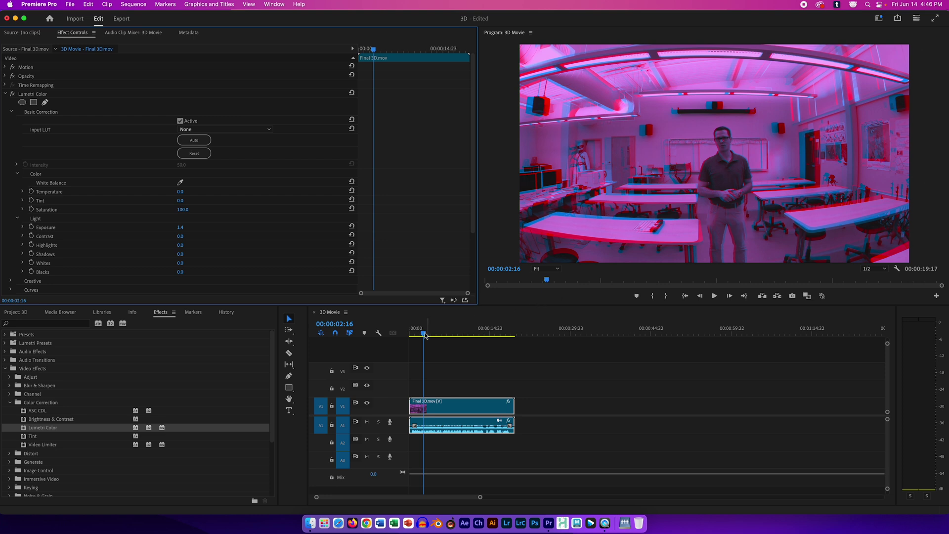
left_click(408, 333)
left_click_drag(408, 333, 433, 335)
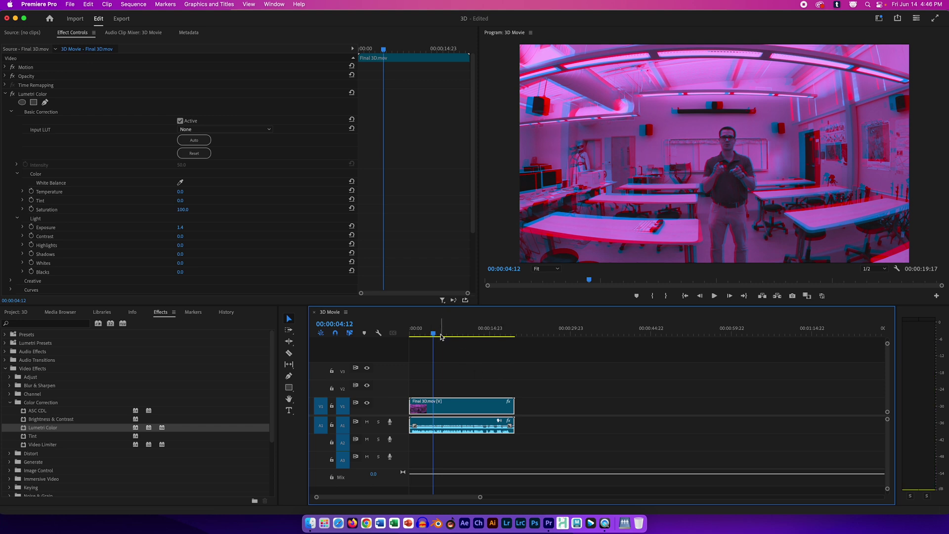
left_click(410, 334)
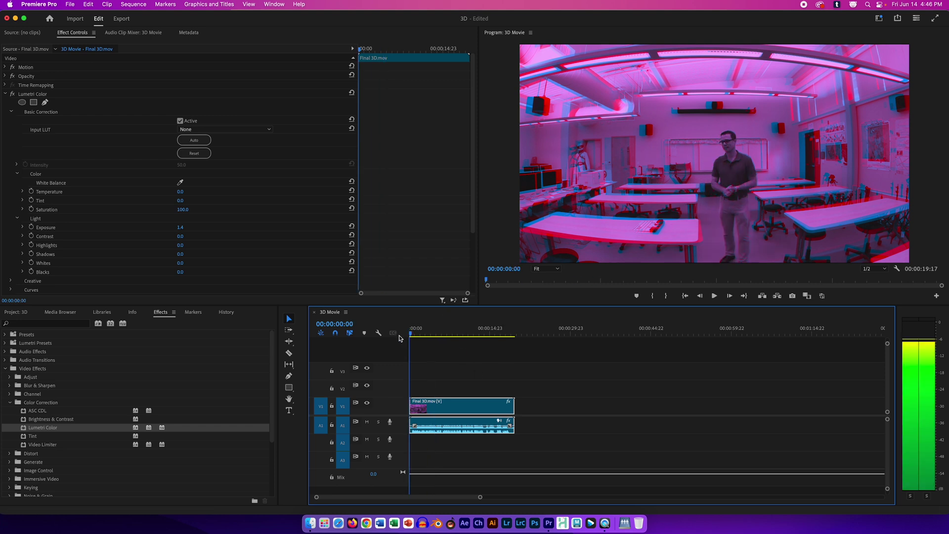
Step: Apply default transitions to the beginning and end of the Final 3D.mov clip and preview the sequence from the start
right_click(413, 404)
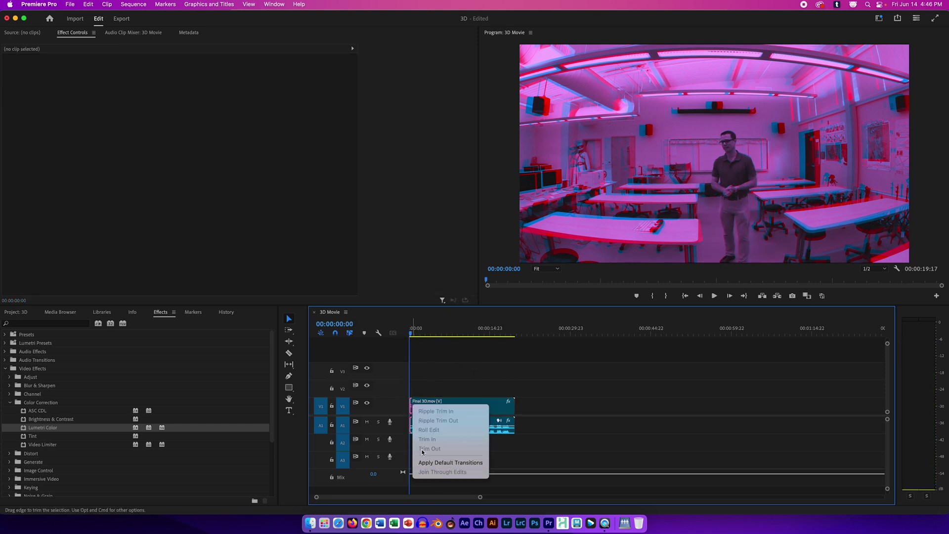
left_click(437, 462)
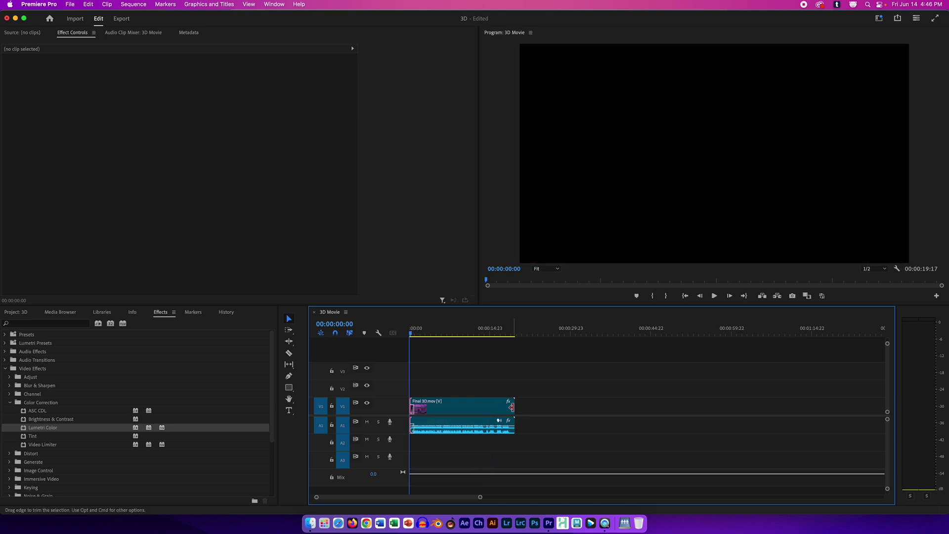
right_click(513, 407)
left_click(536, 467)
left_click_drag(411, 333, 385, 334)
key("space")
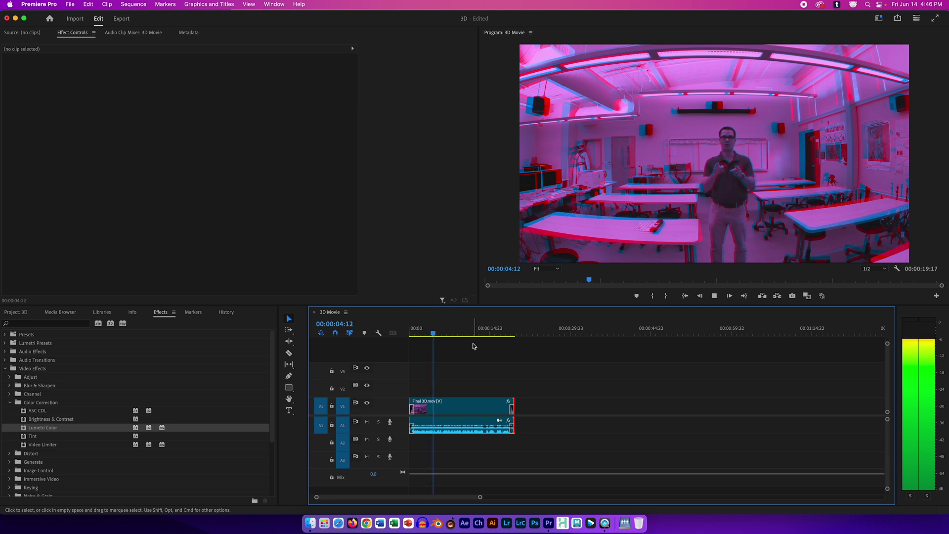
key("space")
left_click(424, 334)
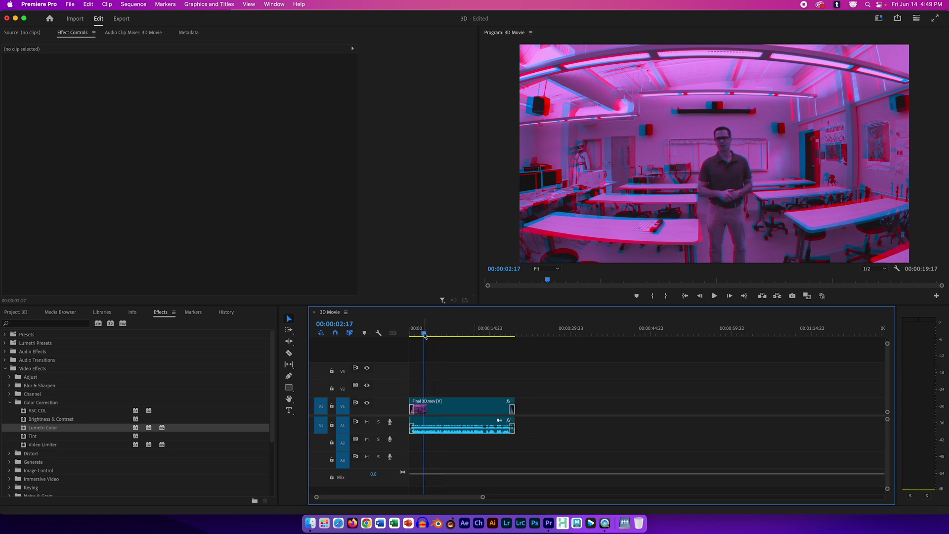